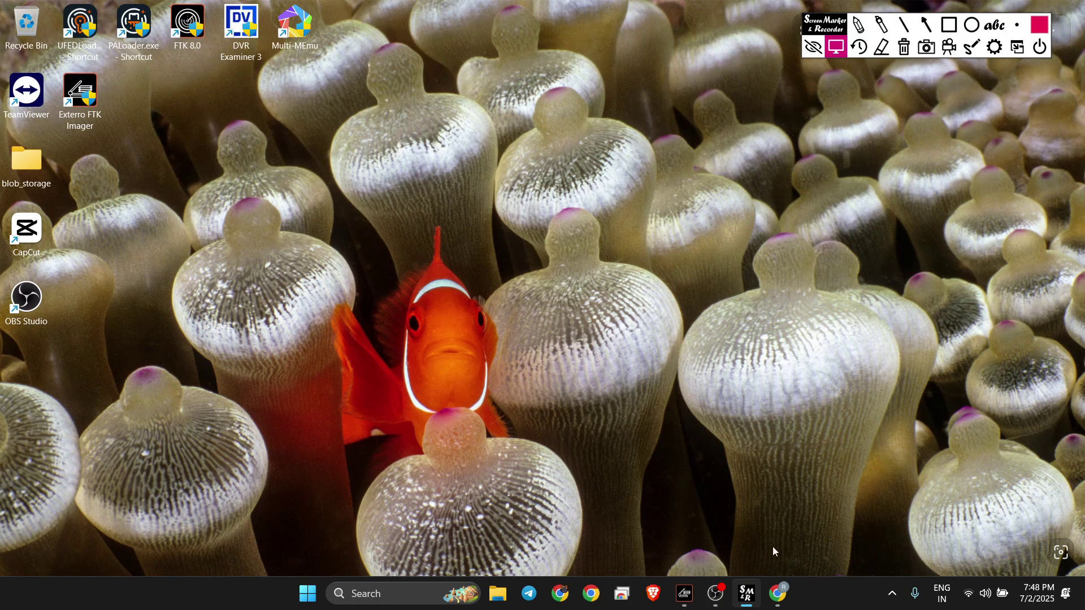
Step: Bring up Exterro's FTK IMAGER 4.7.3.81 download form in Chrome, scroll through it, then minimize Chrome
left_click(779, 594)
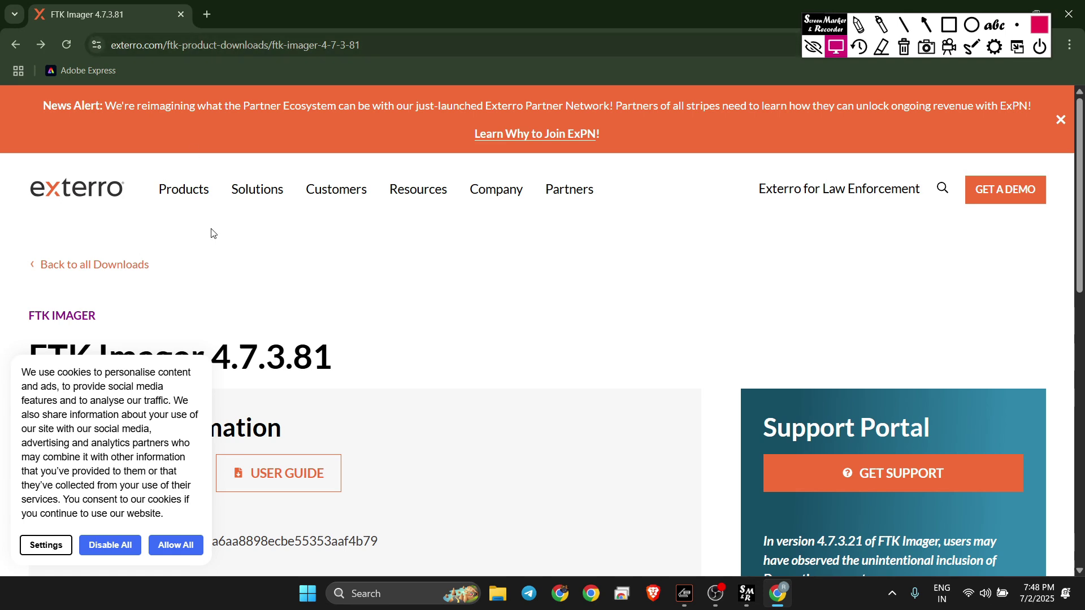
scroll(220, 245, "left", 5)
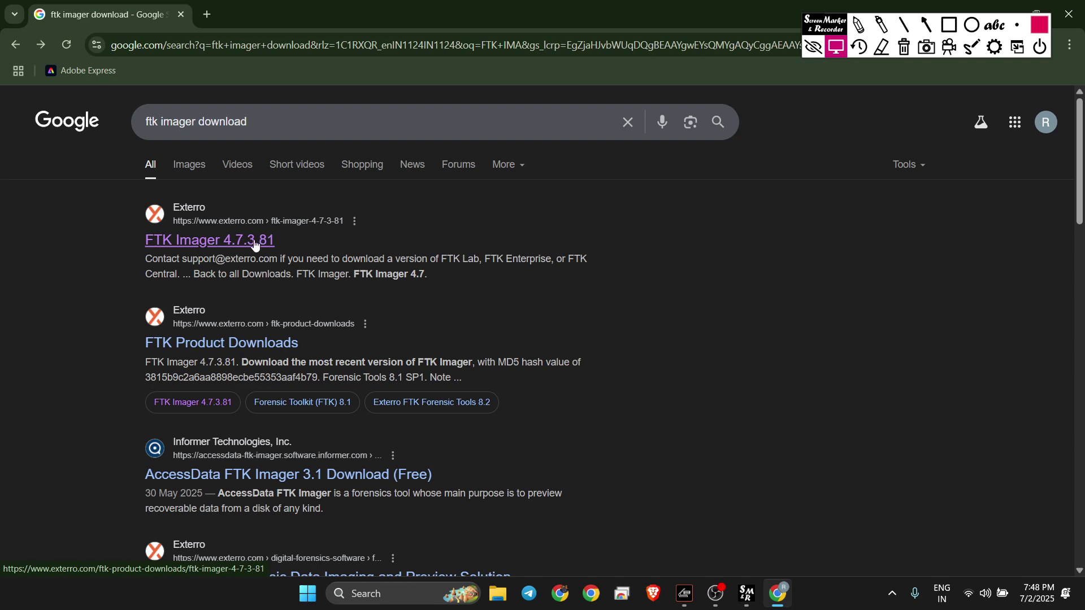
scroll(256, 242, "right", 5)
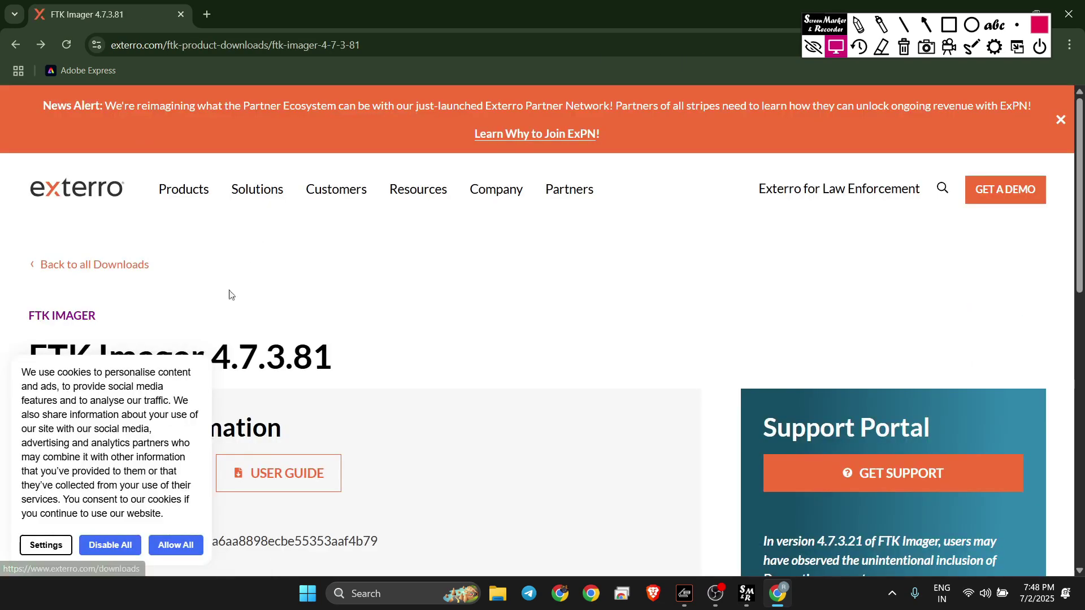
scroll(232, 295, "down", 10)
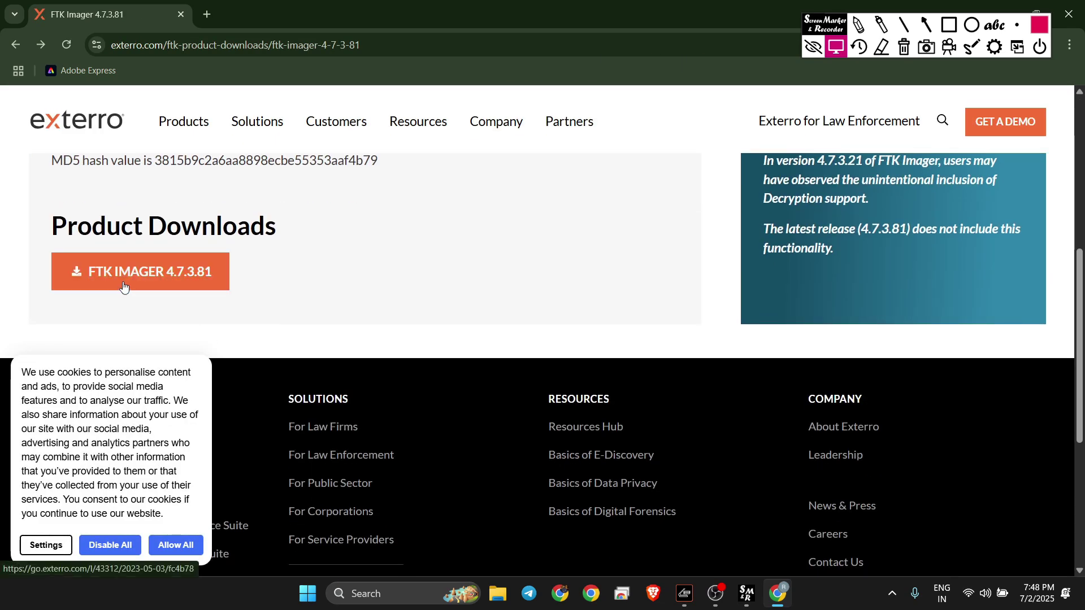
left_click(124, 287)
scroll(766, 430, "down", 6)
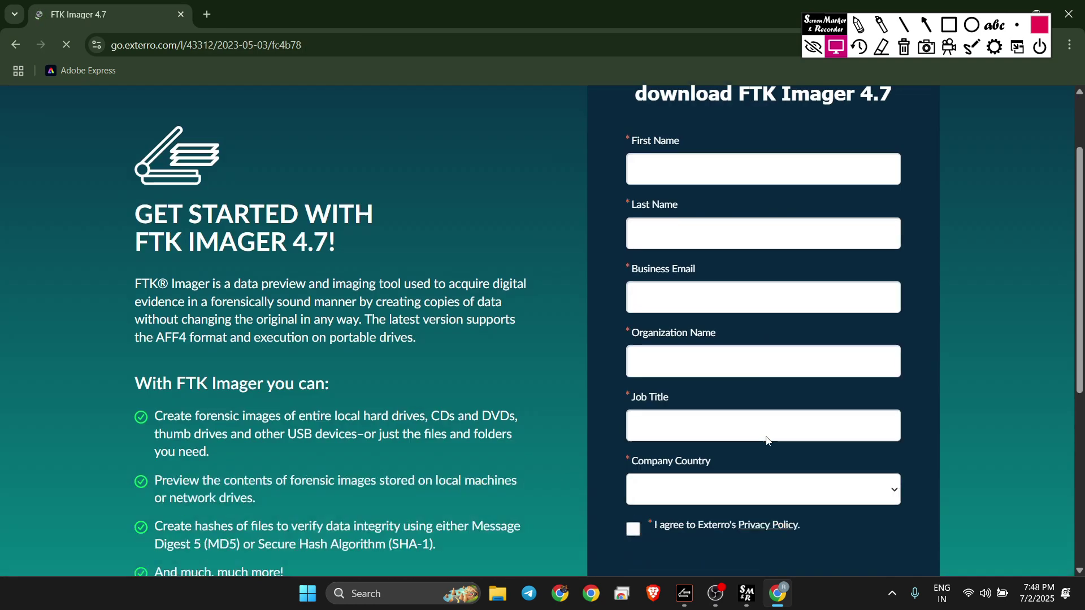
scroll(767, 441, "down", 1)
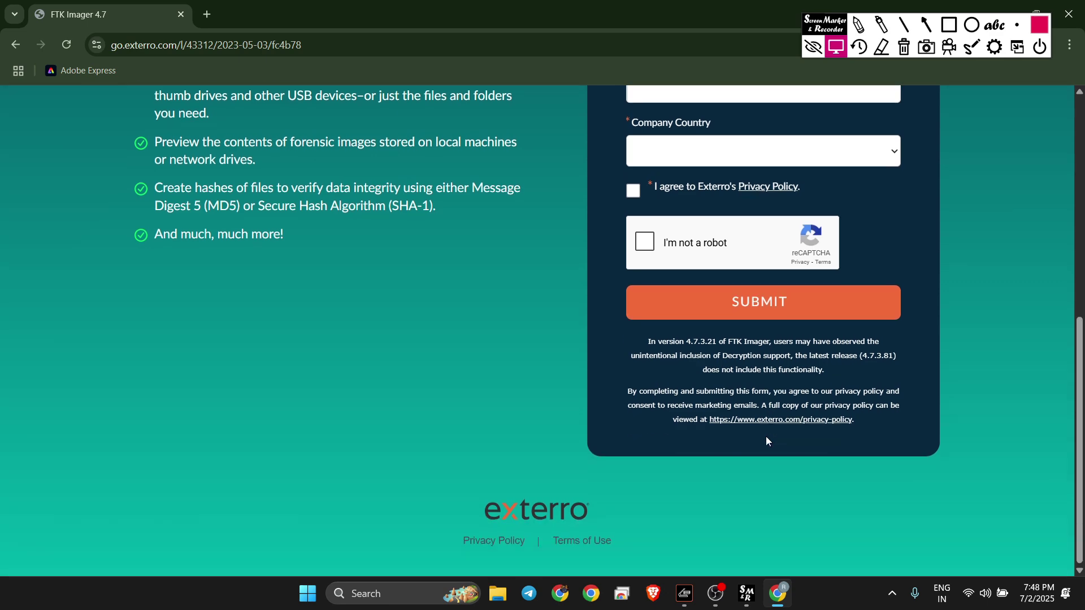
left_click(1009, 4)
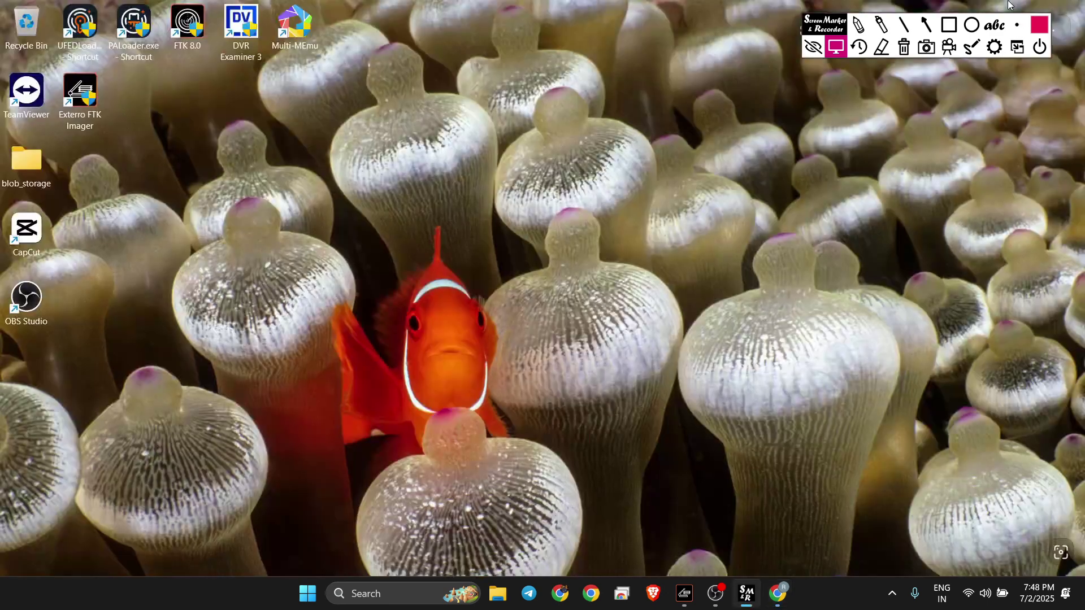
Step: Restore the FTK Imager window and show its File menu
left_click(684, 603)
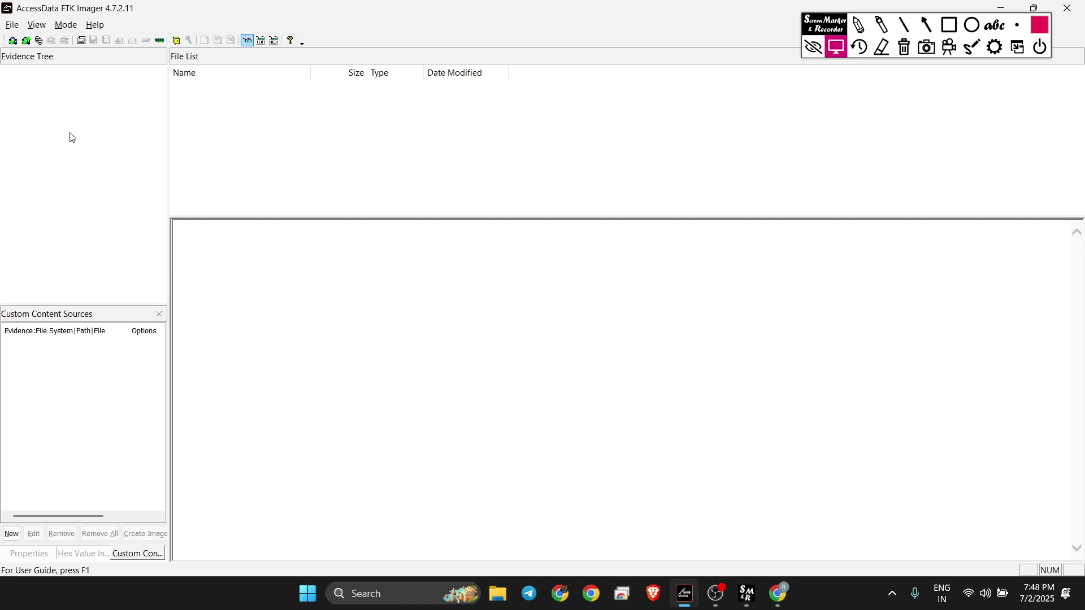
left_click(12, 25)
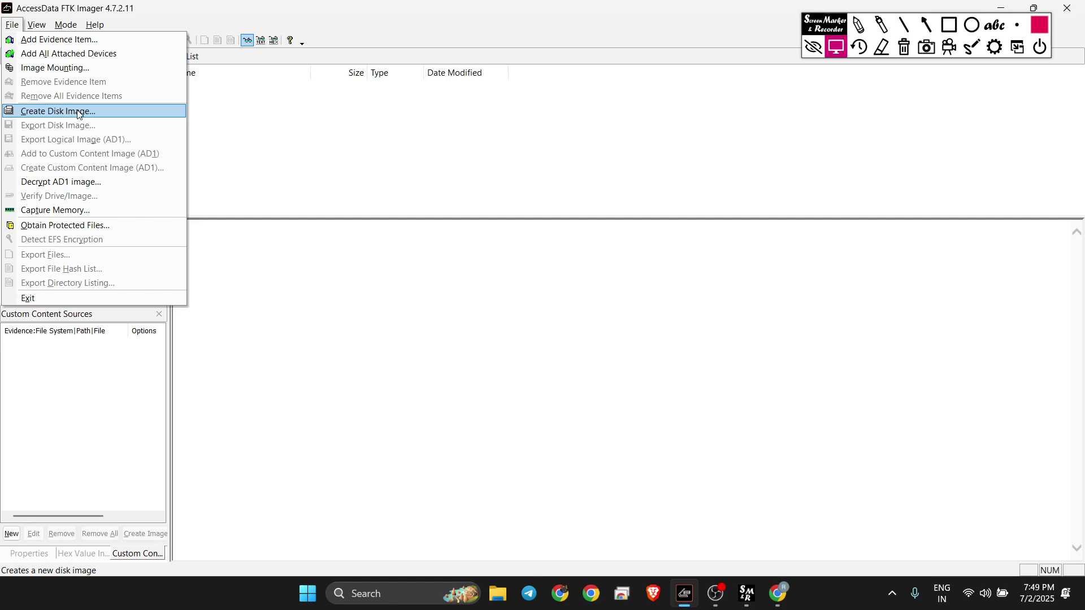
Step: Choose Create Disk Image... to open the Select Source wizard
left_click(79, 114)
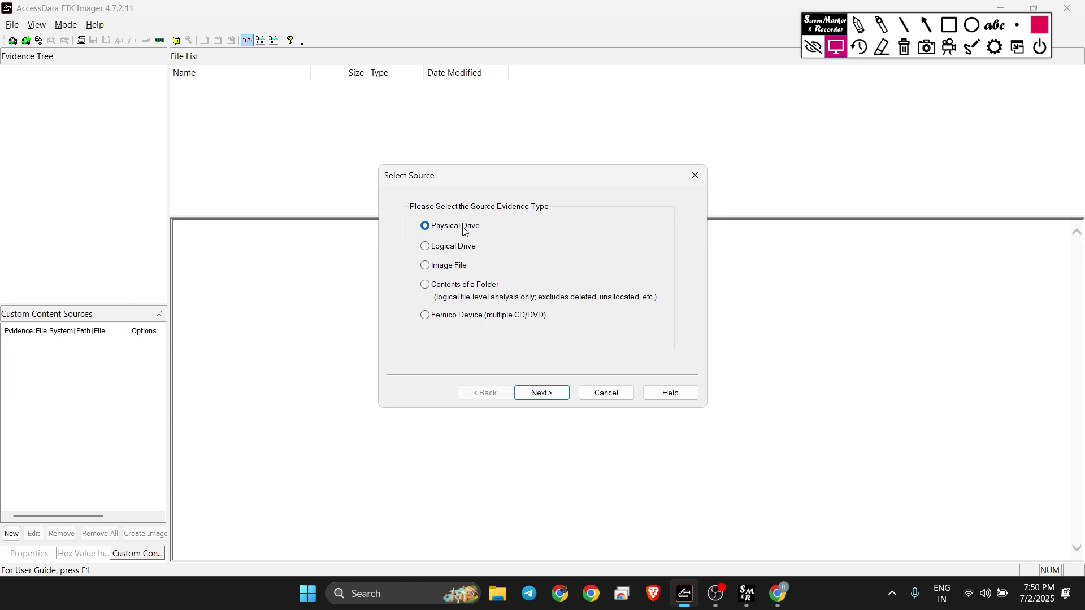
Step: Preview the Physical Drive source with PHYSICALDRIVE0 listed, then return to Select Source
left_click(553, 400)
left_click(551, 254)
left_click(548, 263)
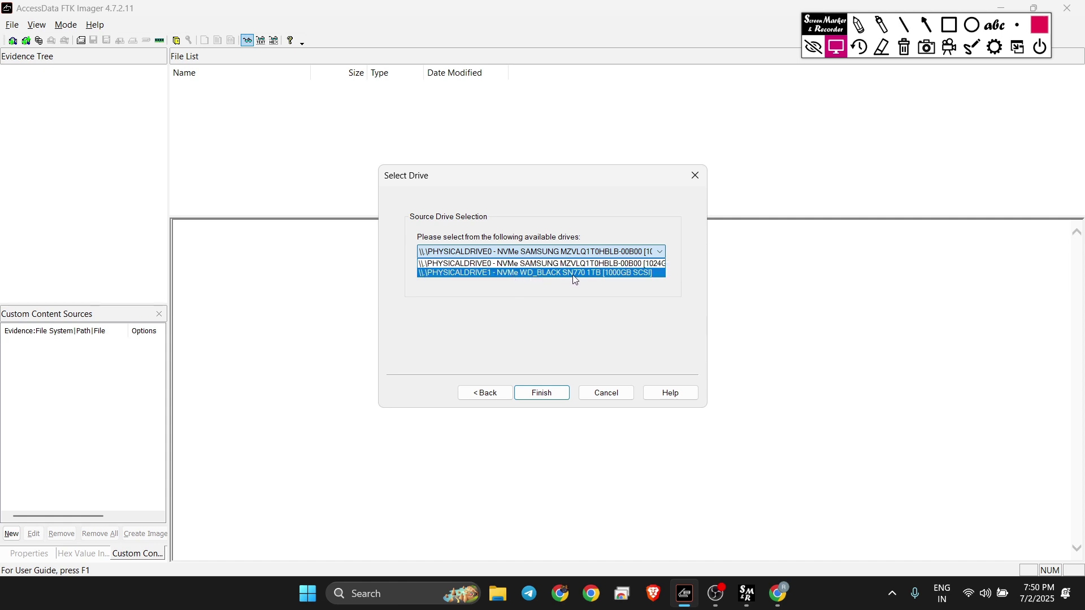
left_click(489, 399)
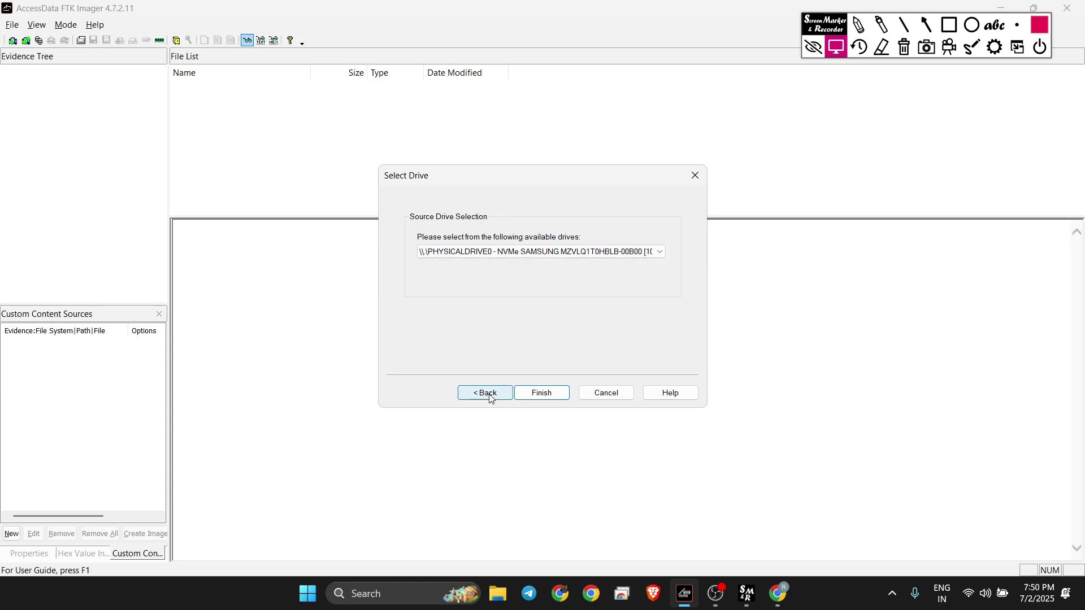
left_click(474, 394)
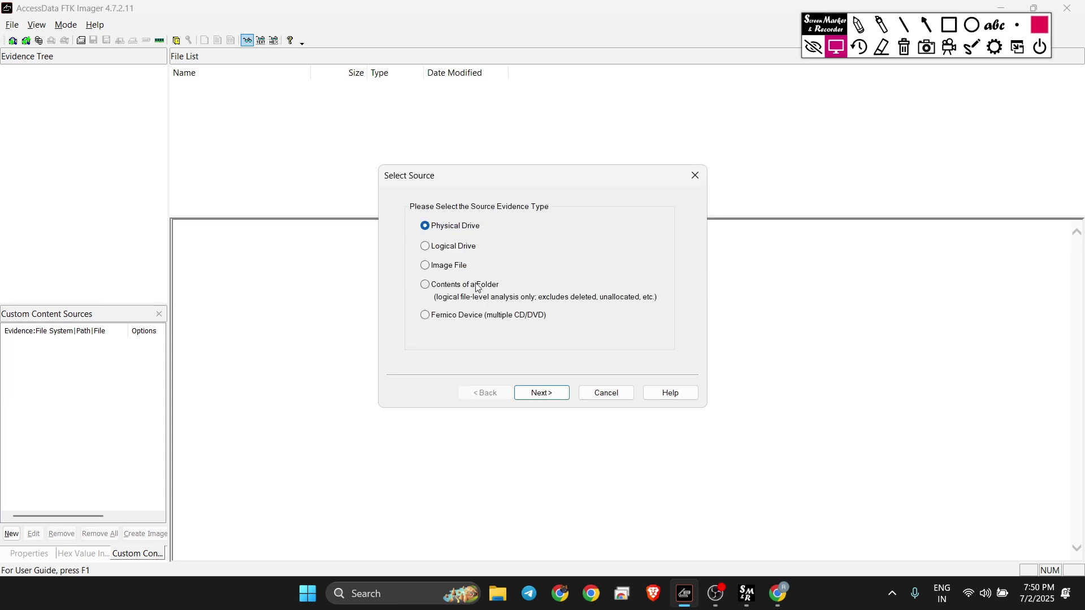
Step: Preview the Logical Drive source with C:\ - OS listed, then return to Select Source
left_click(465, 248)
left_click(542, 393)
left_click(551, 252)
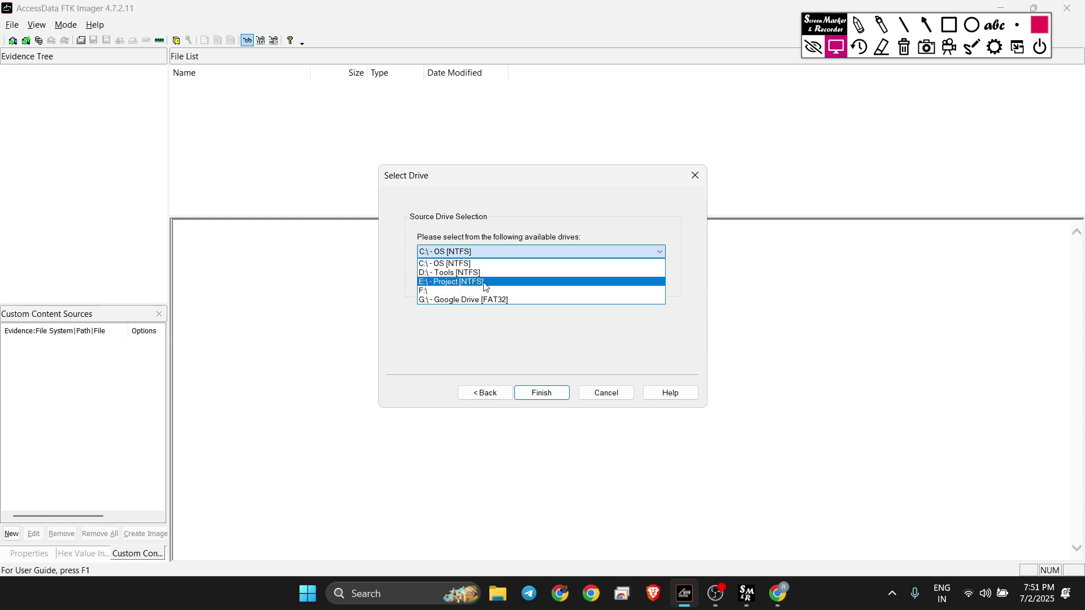
left_click(488, 398)
left_click(484, 393)
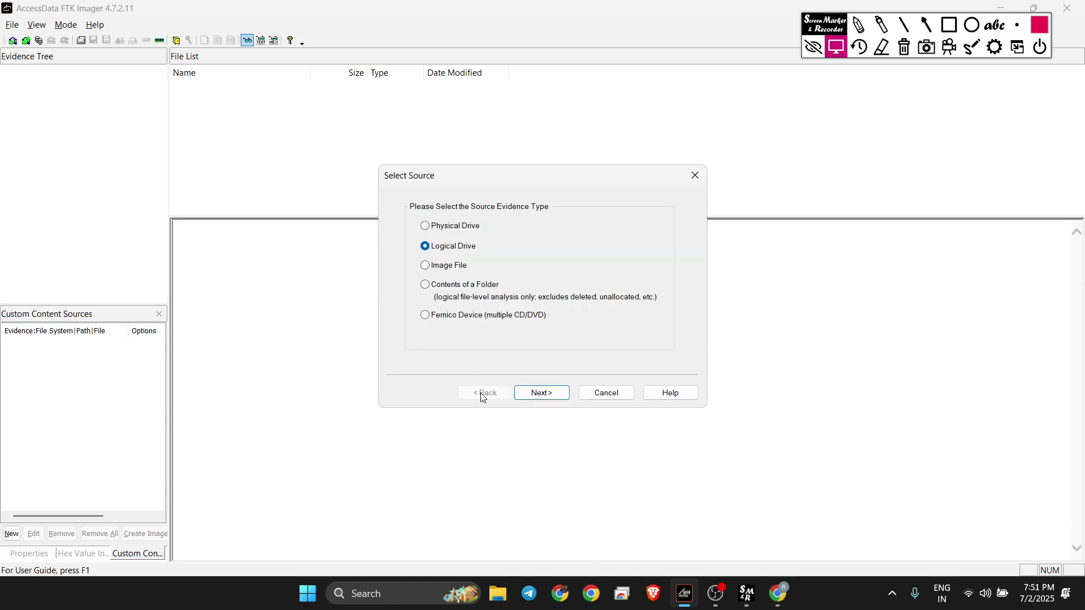
Step: Preview the Image File and Contents of a Folder sources, accepting the logical folder image prompt
left_click(448, 270)
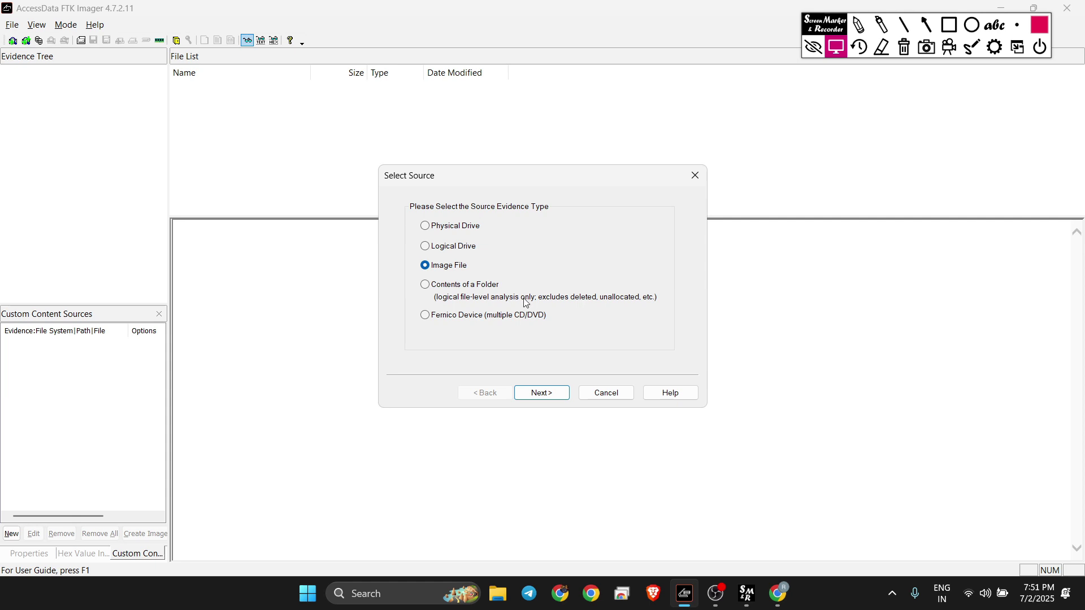
left_click(535, 394)
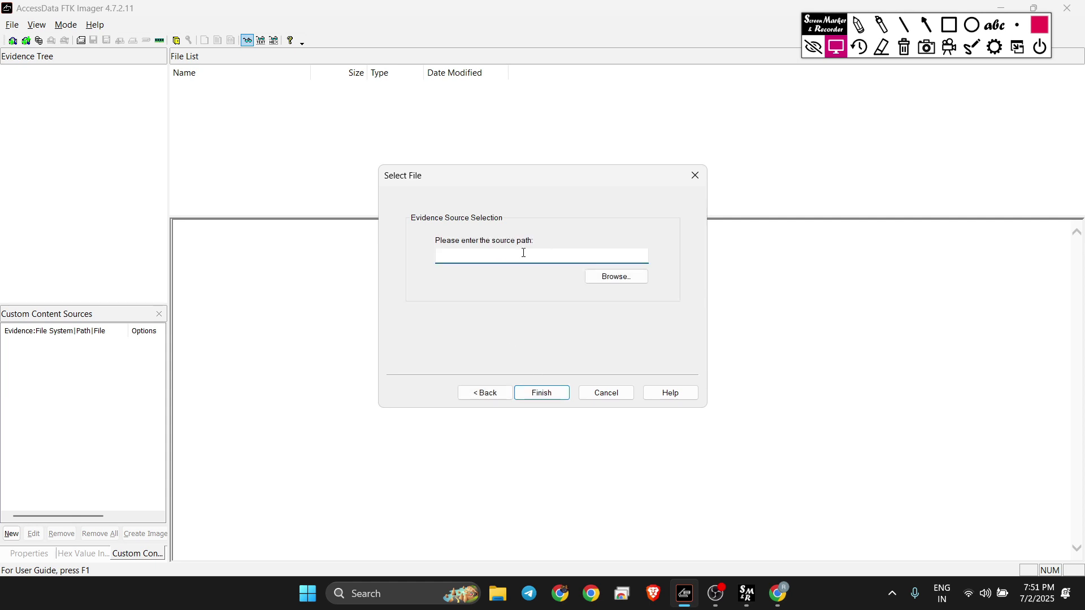
left_click(485, 395)
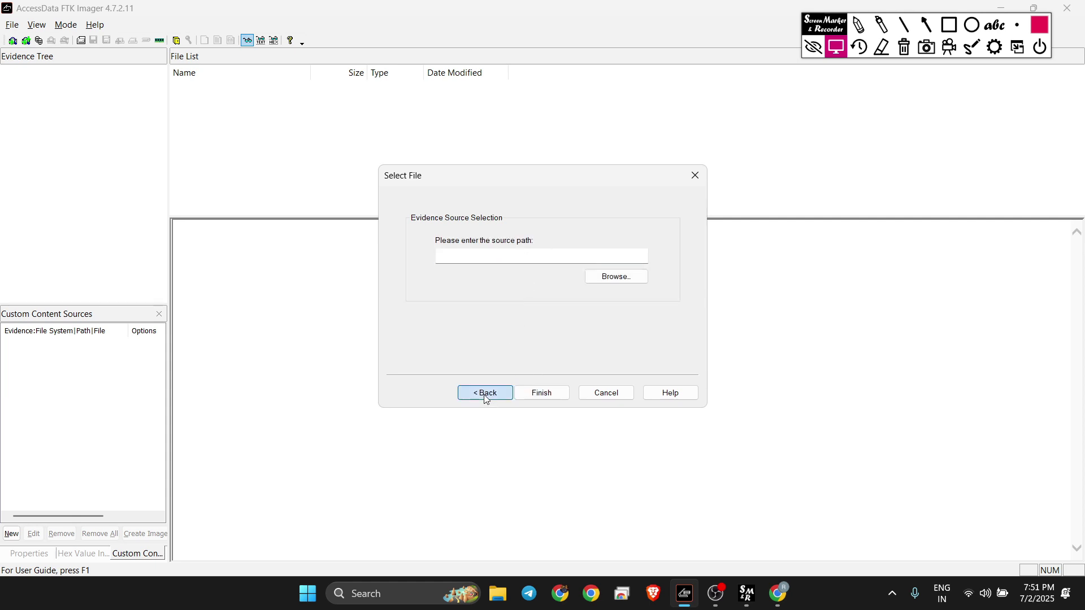
left_click(445, 288)
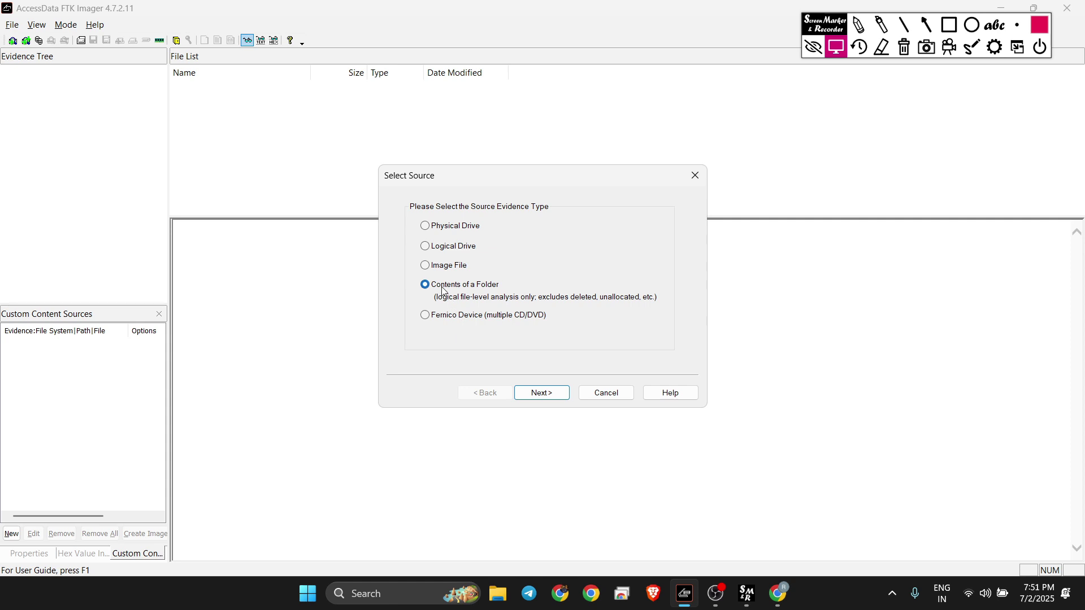
left_click(542, 394)
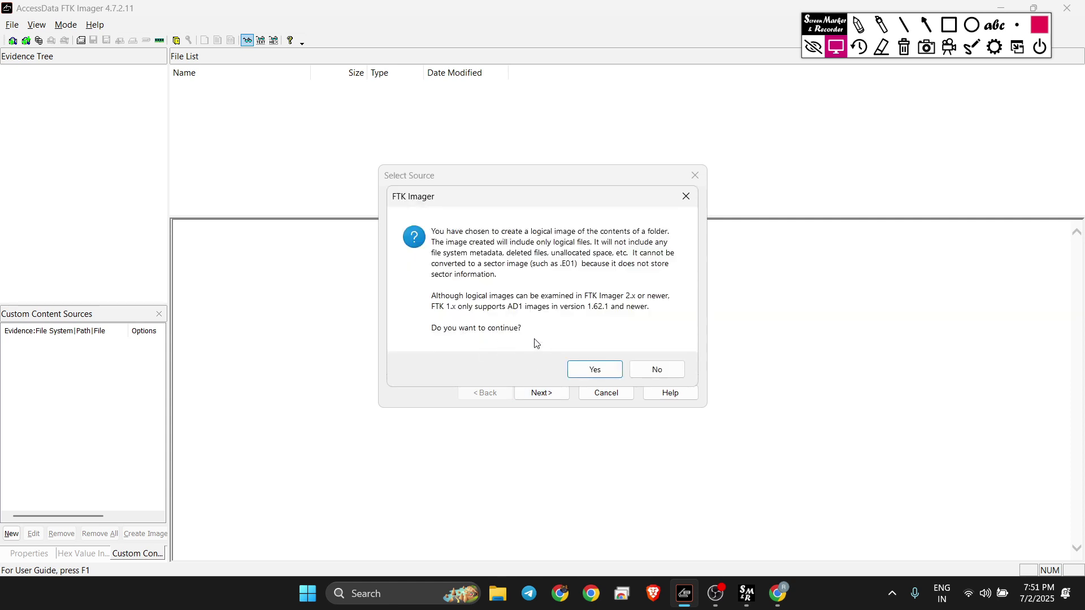
left_click(592, 371)
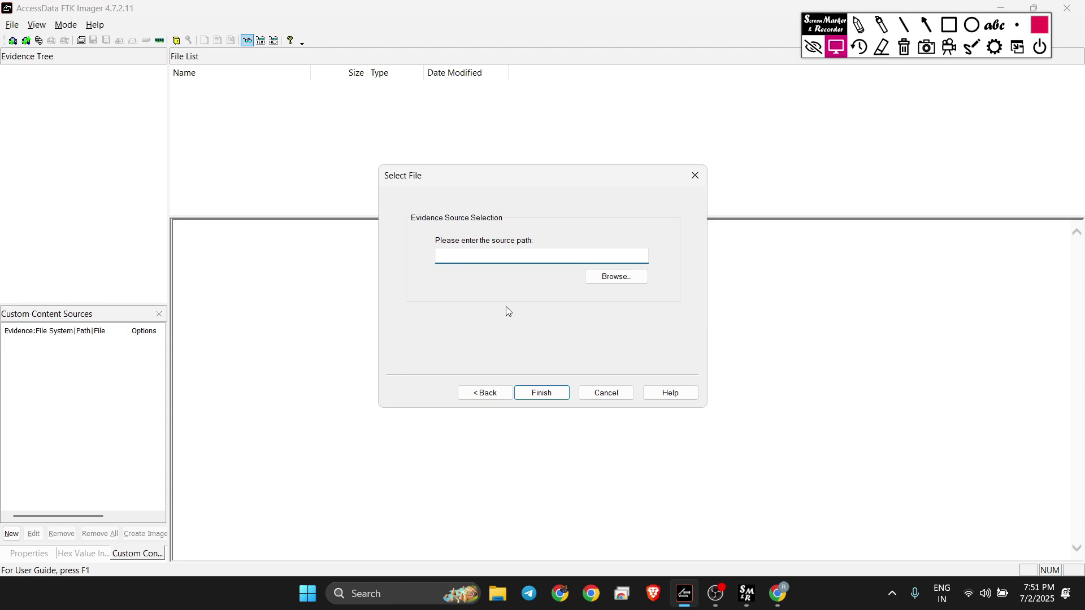
left_click(483, 393)
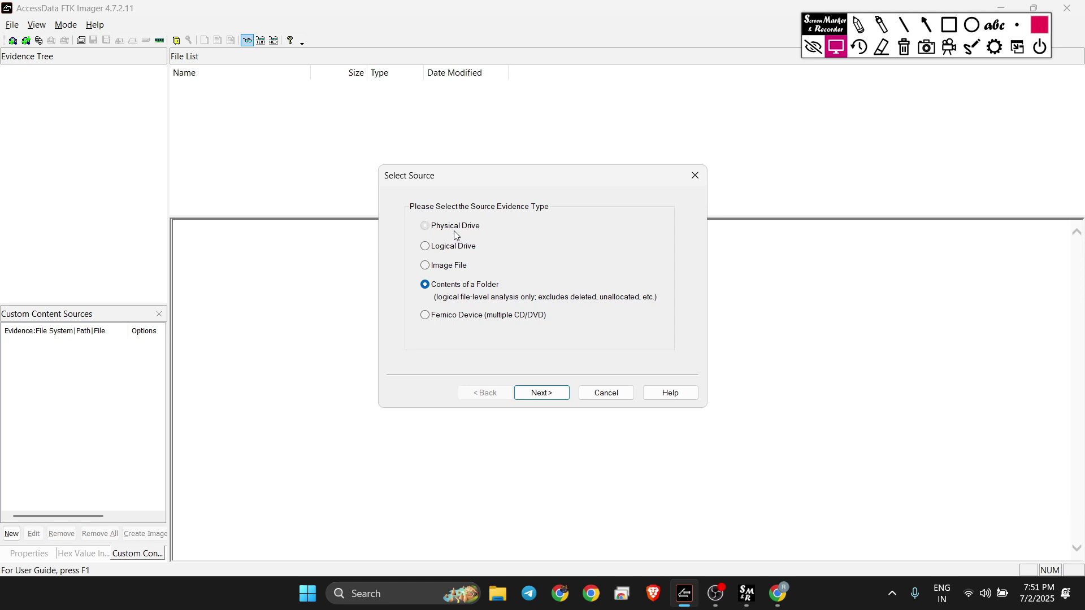
Step: Select Physical Drive, keep \\.\PHYSICALDRIVE0 (Samsung NVMe) and finish to open Create Image
left_click(456, 233)
left_click(541, 393)
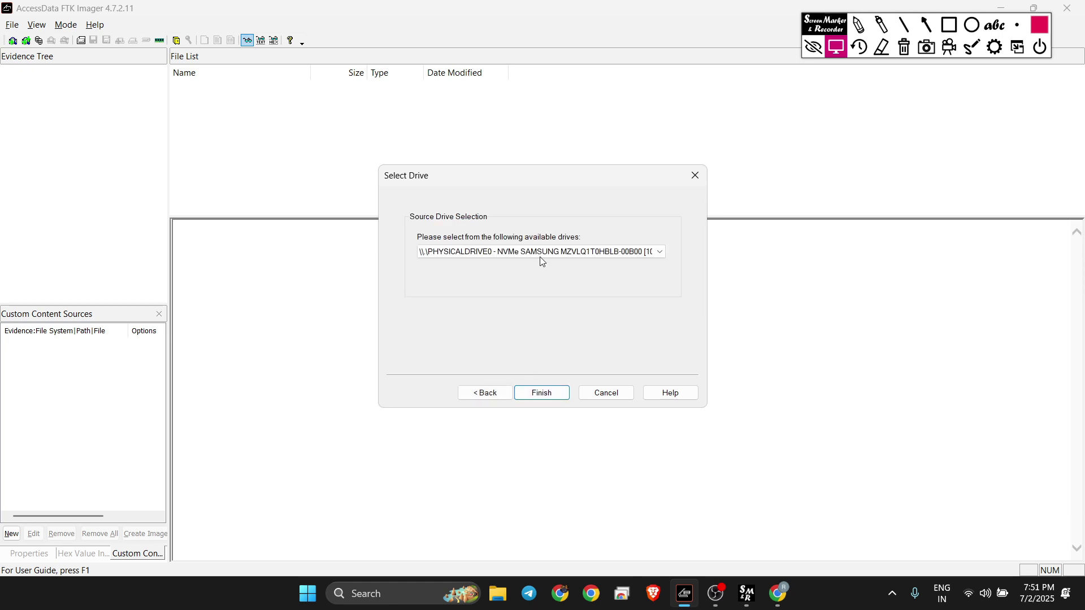
left_click(540, 253)
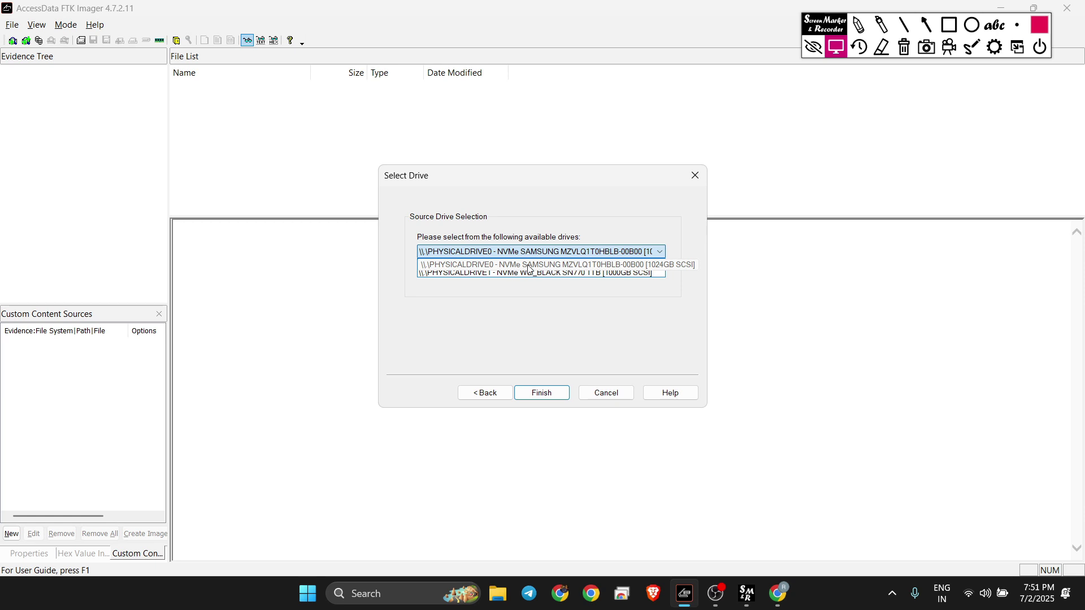
left_click(528, 264)
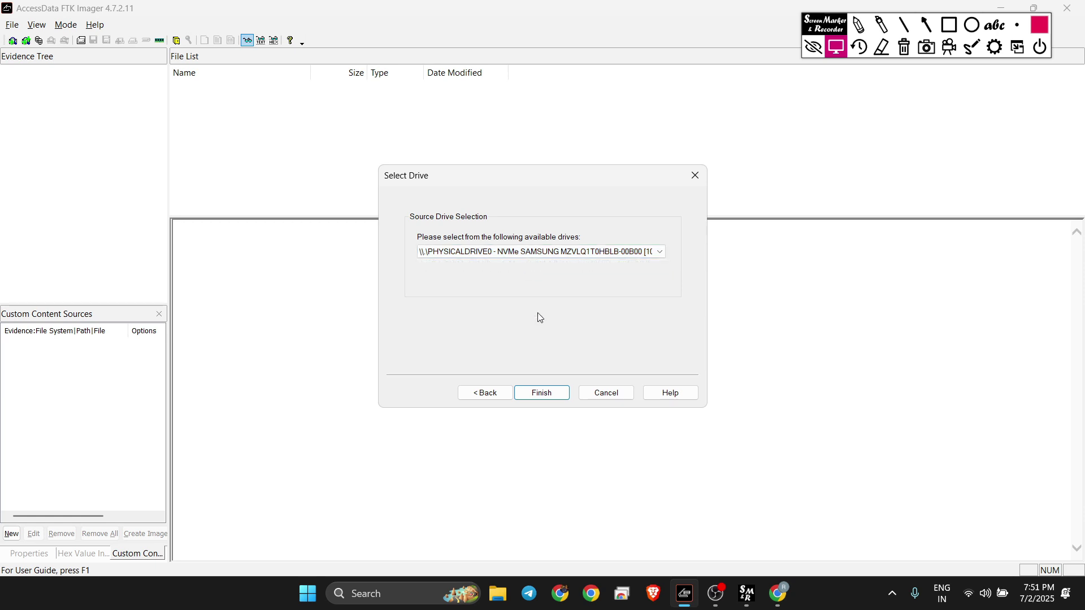
left_click(525, 253)
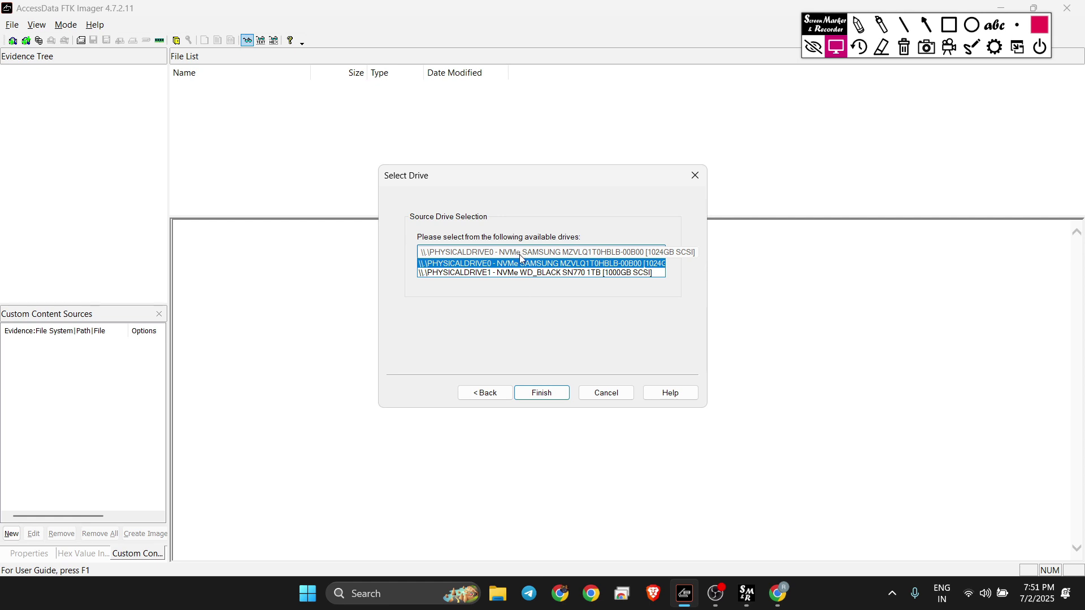
left_click(511, 271)
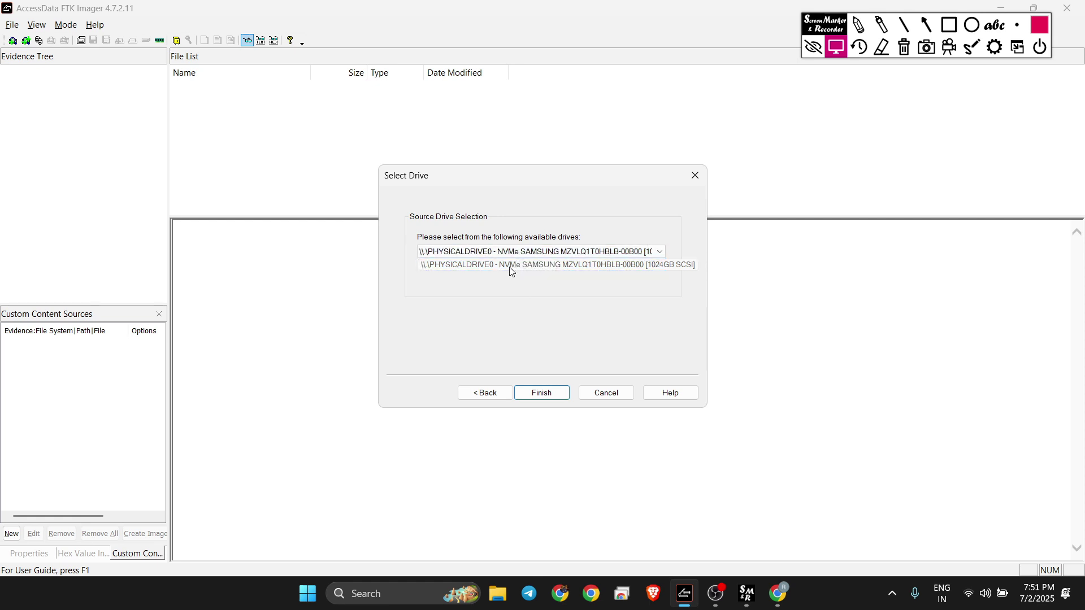
left_click(538, 254)
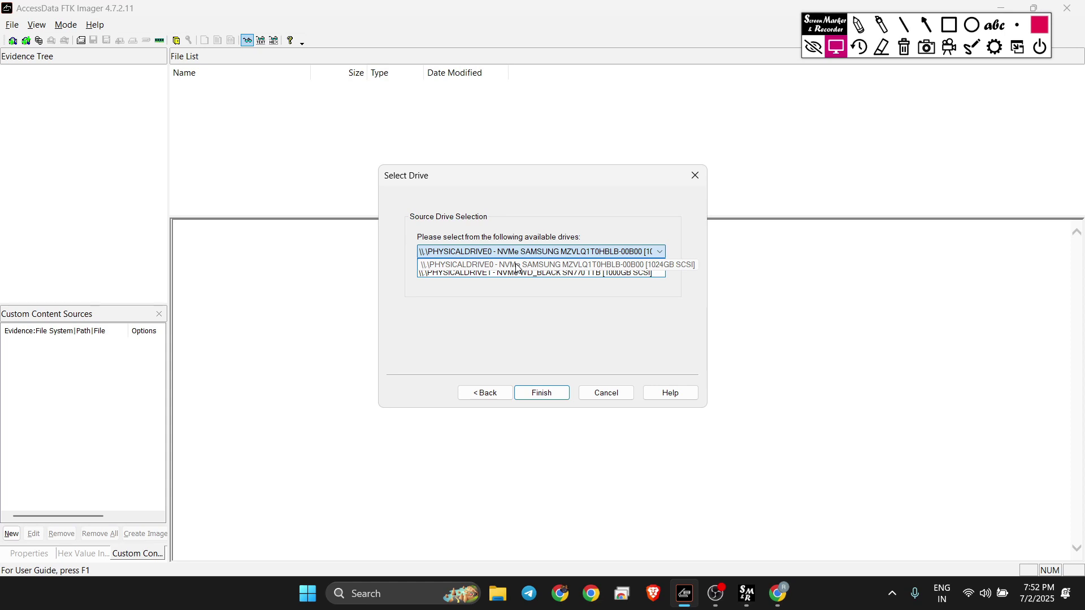
left_click(529, 266)
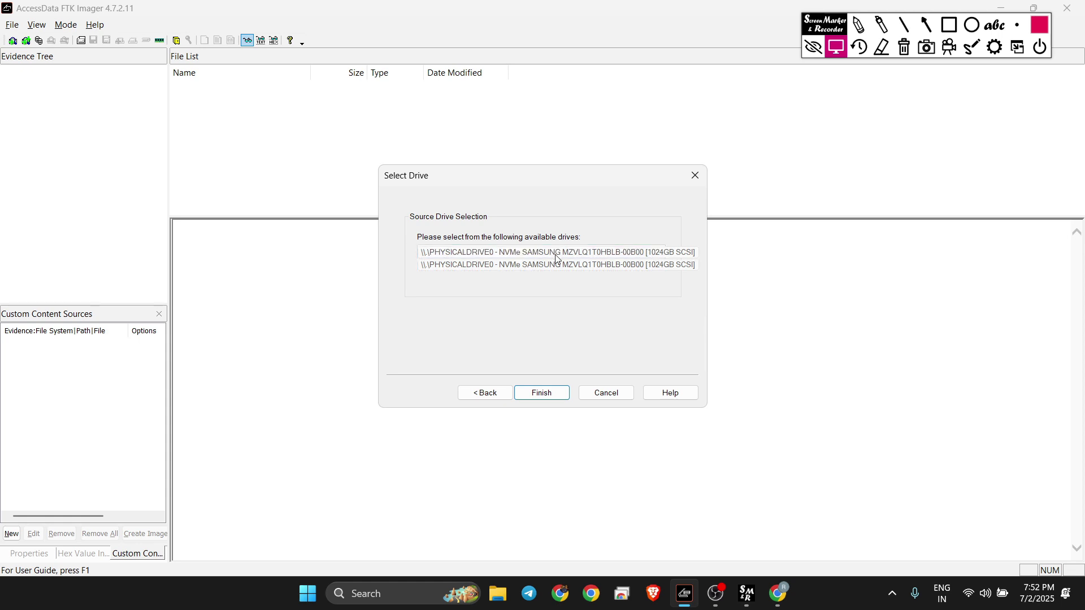
left_click(544, 395)
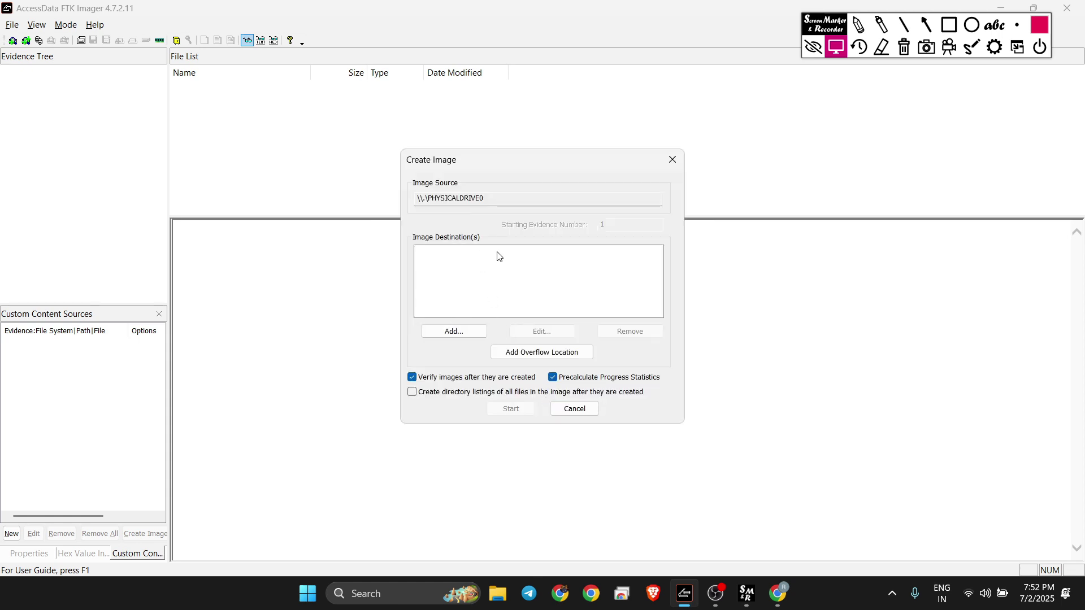
Step: Add a new image destination and select E01 as the image type
left_click(474, 337)
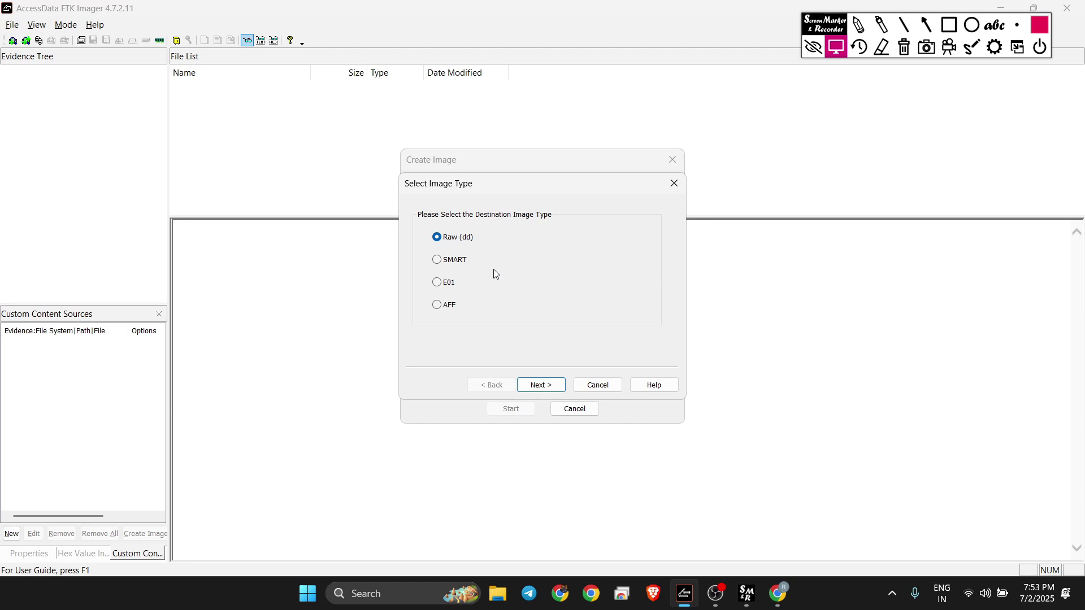
left_click(445, 283)
Step: Fill in the case number, evidence number 12, a unique description and examiner FORENSIC INVESTIGATOR
left_click(543, 384)
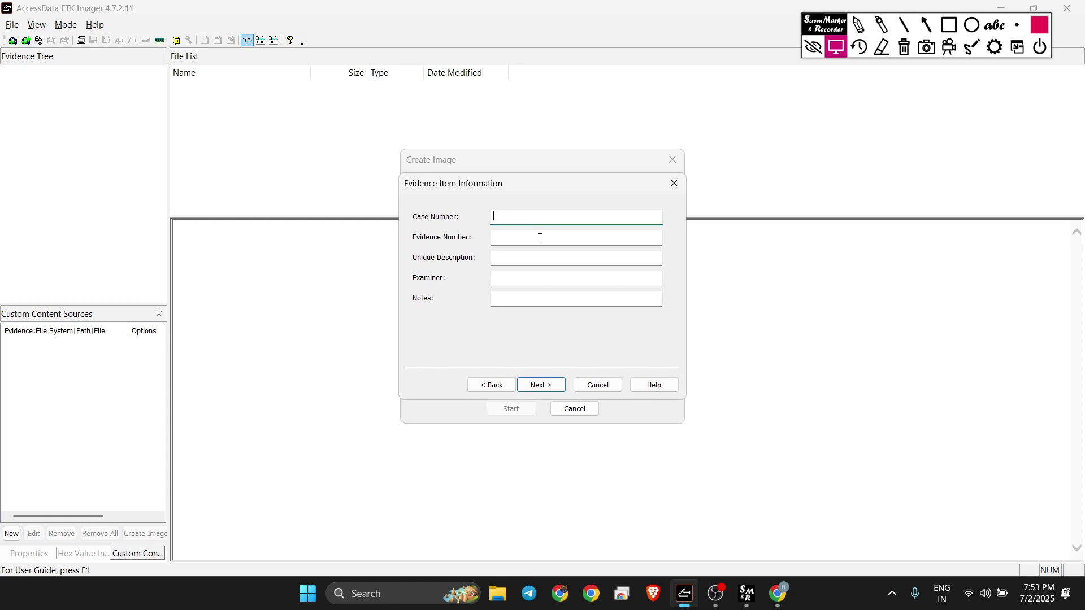
type("10101")
key("Tab")
type("12")
key("Tab")
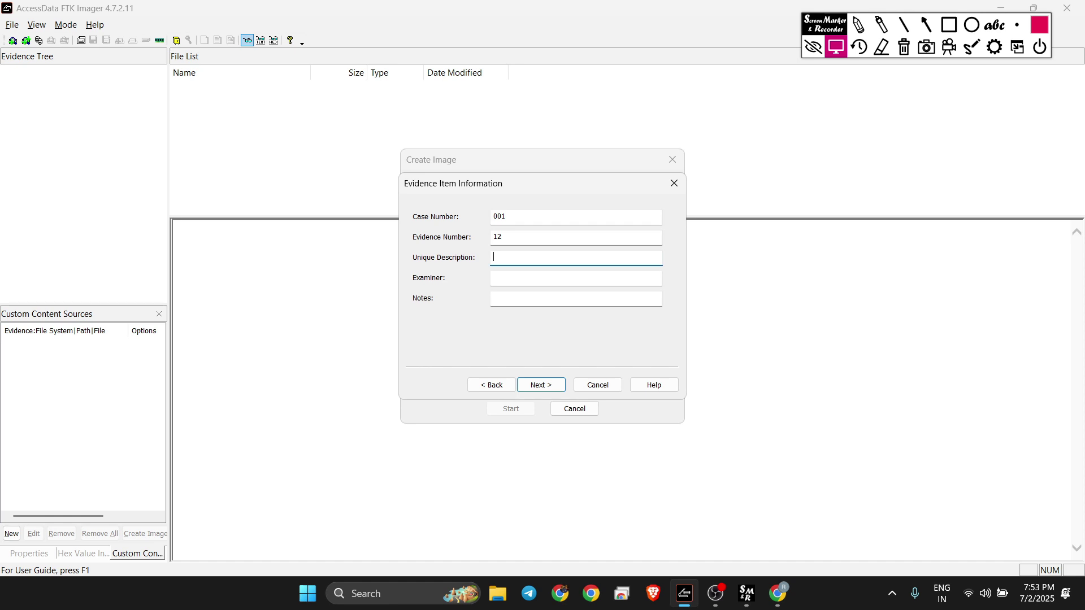
key("Tab")
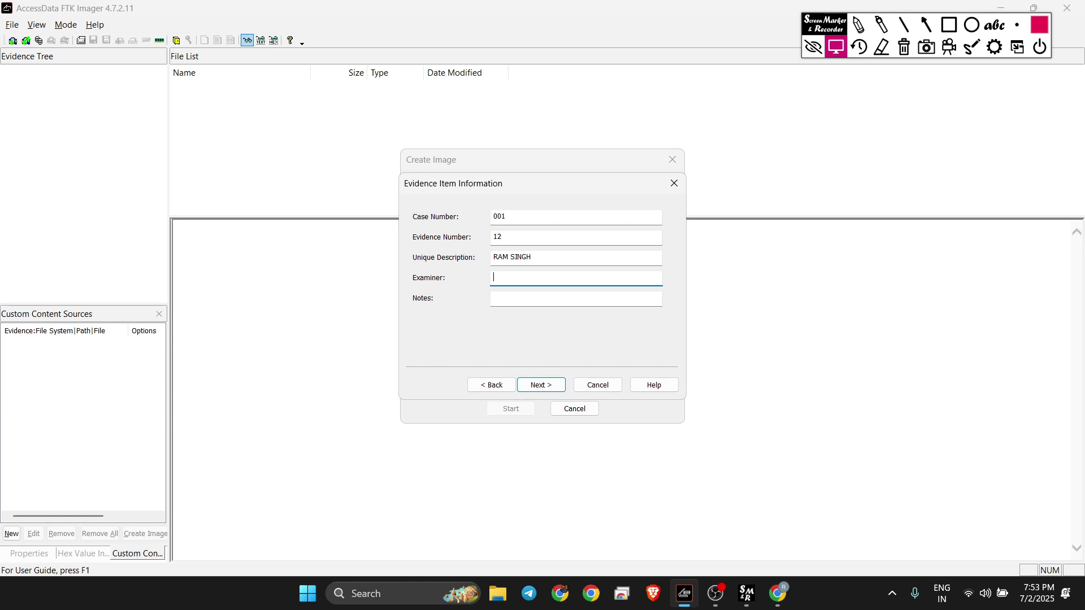
type("FORENSIC INVESTIGATOR")
left_click(576, 298)
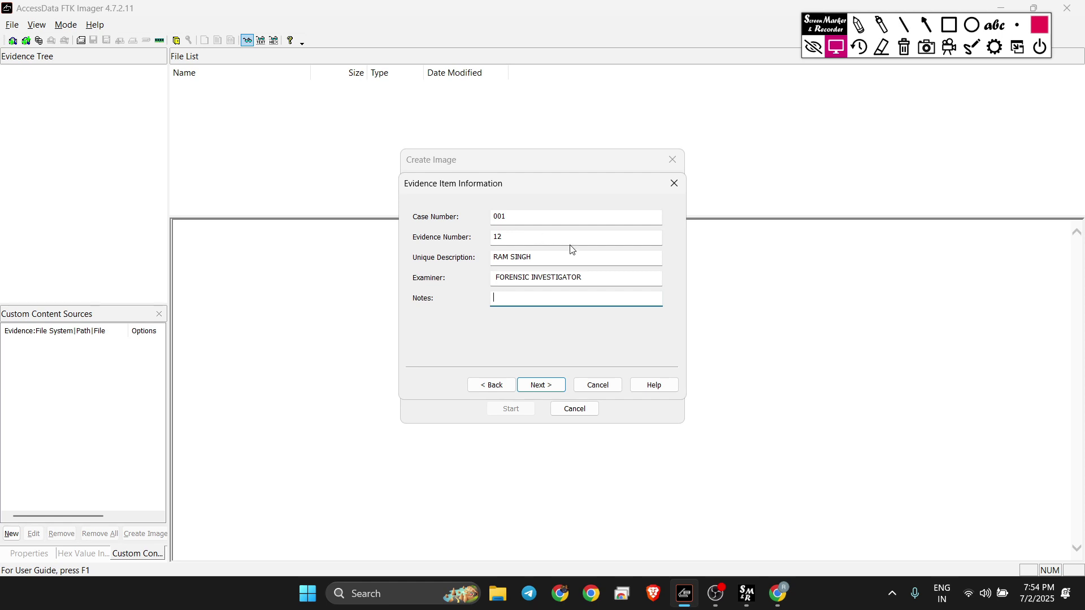
Step: Browse for a destination folder and select Project (E:) under This PC
left_click(547, 386)
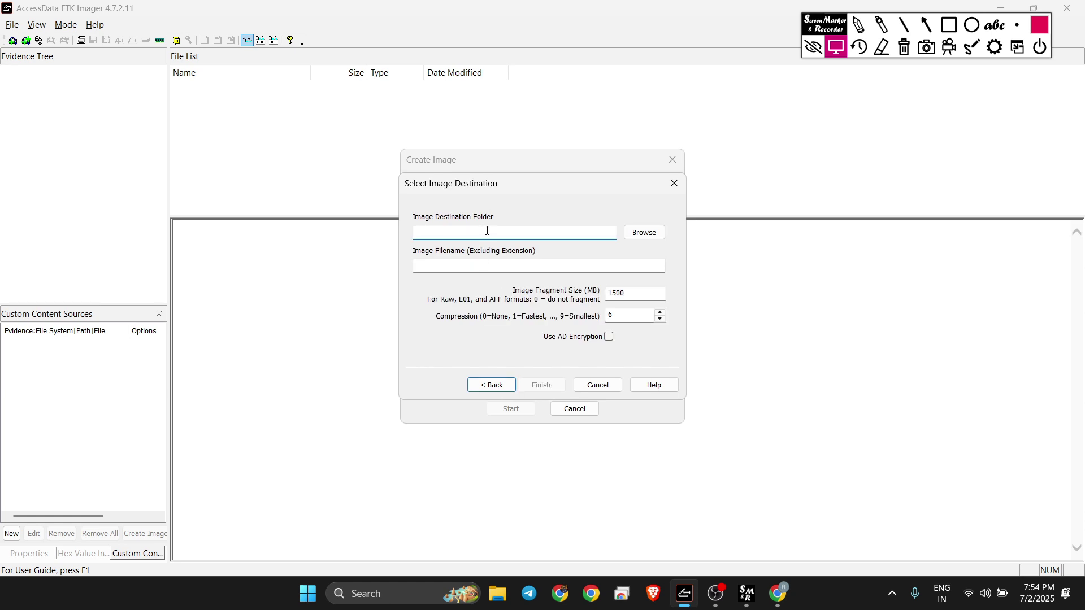
left_click(644, 232)
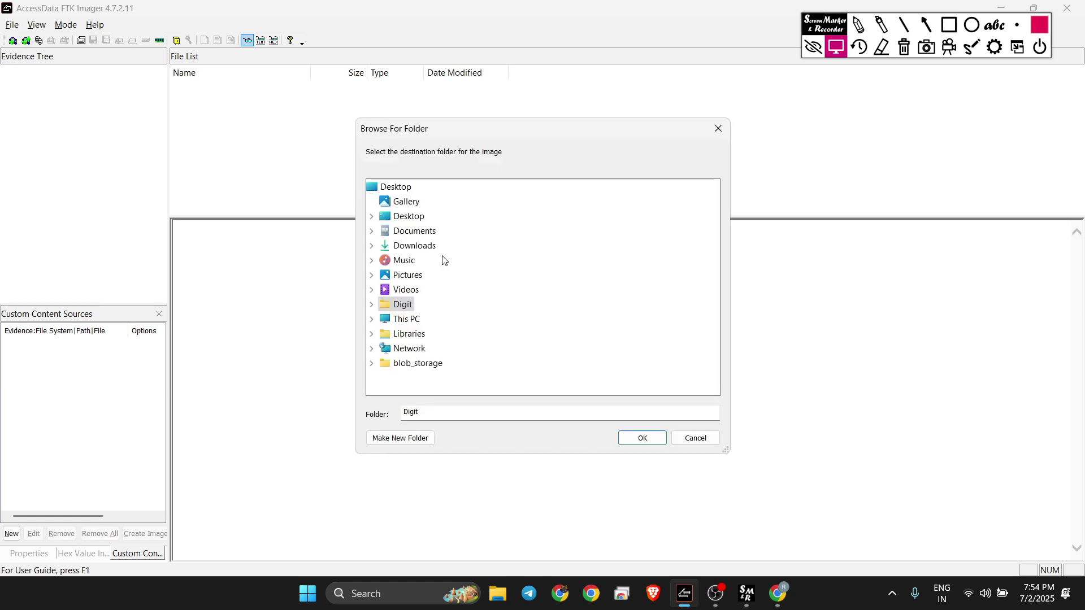
left_click(371, 319)
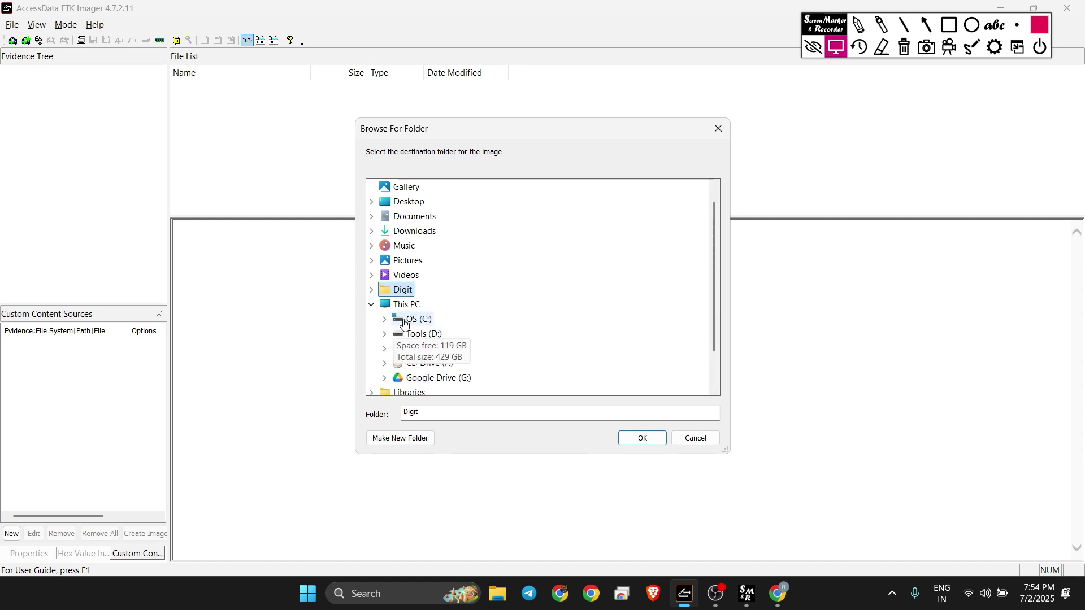
left_click(384, 348)
left_click(421, 349)
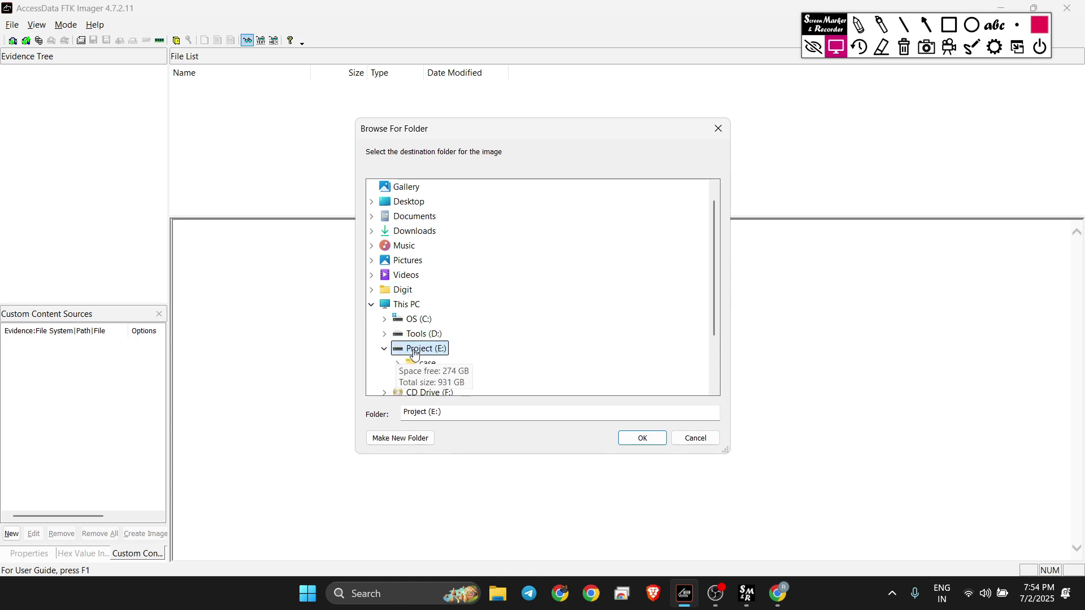
Step: Create a new folder named NAME_DESIGNATION on Project (E:)
left_click(402, 440)
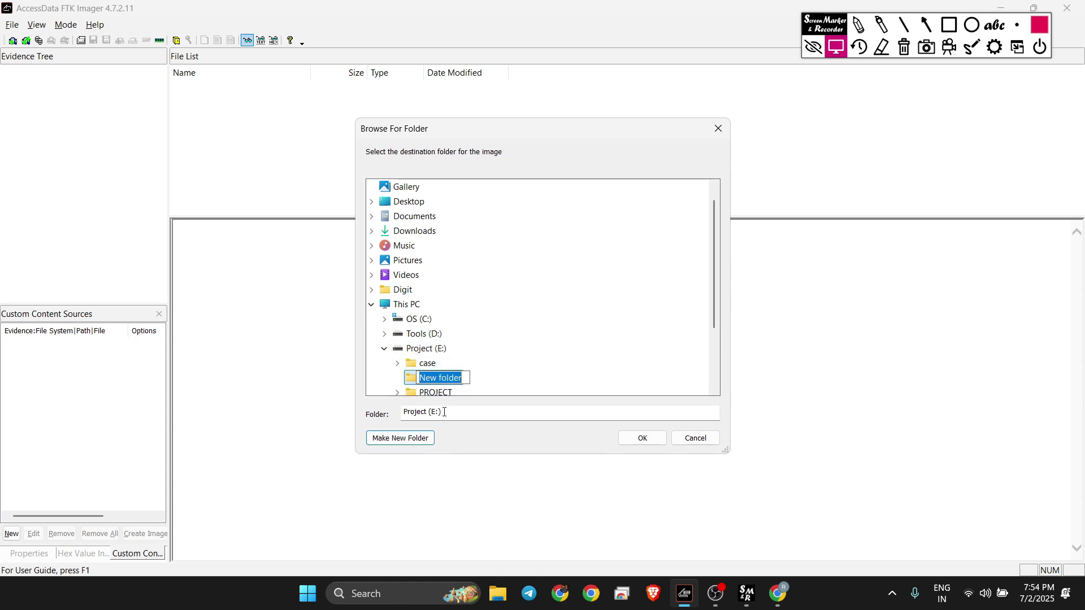
type("IMAGE")
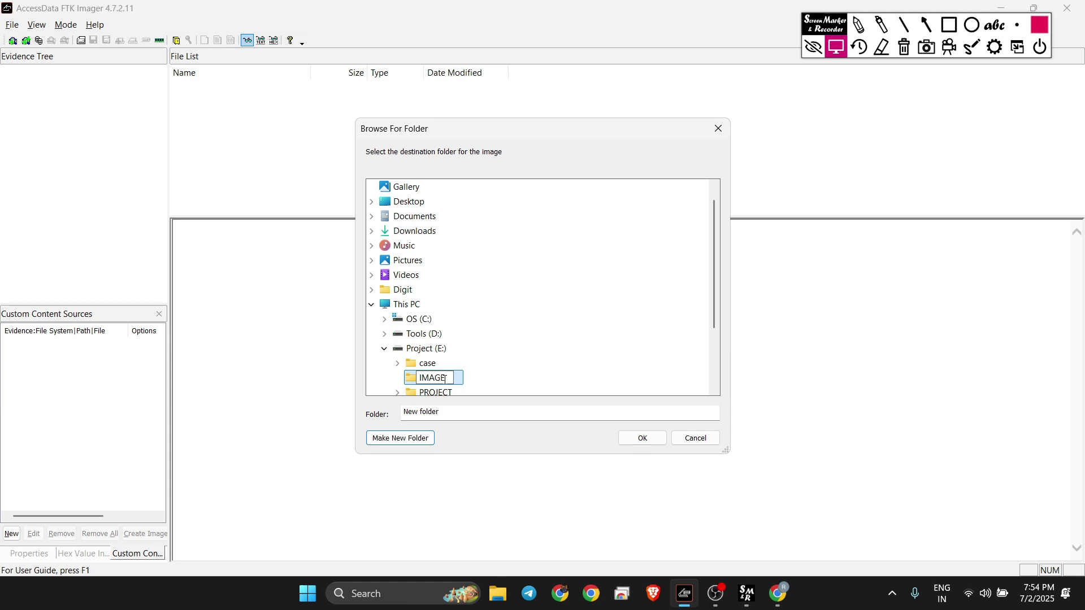
left_click_drag(444, 380, 401, 386)
type("NAME")
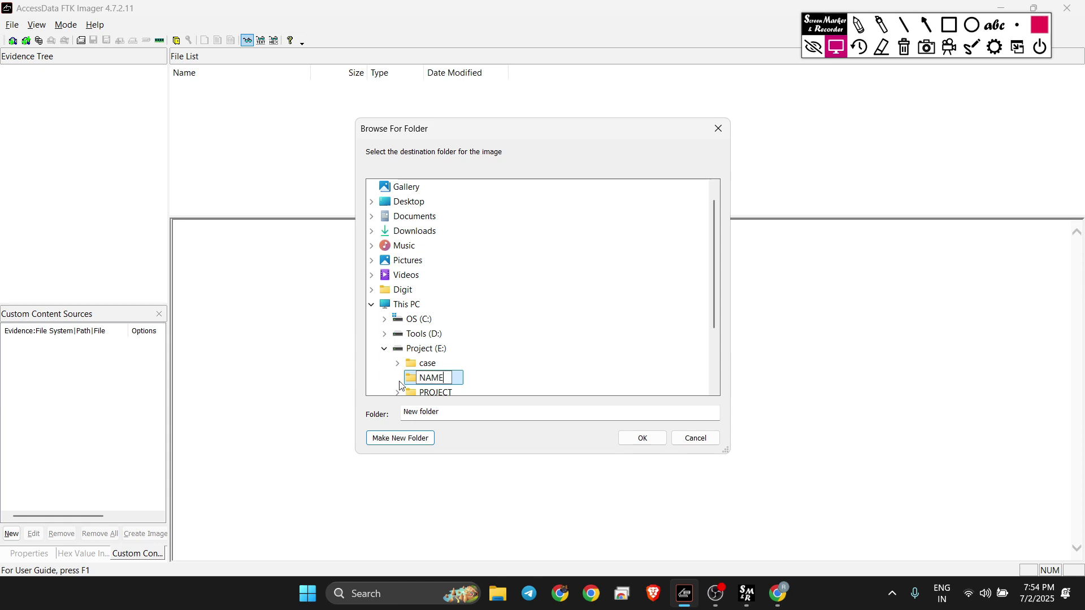
type("_D")
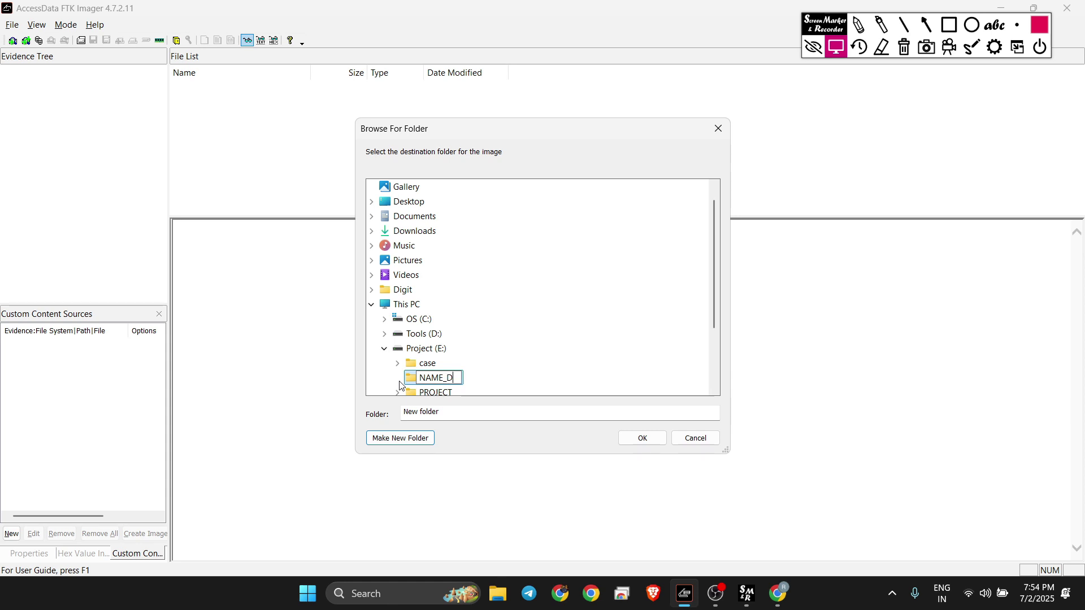
type("ESIGNATIO ")
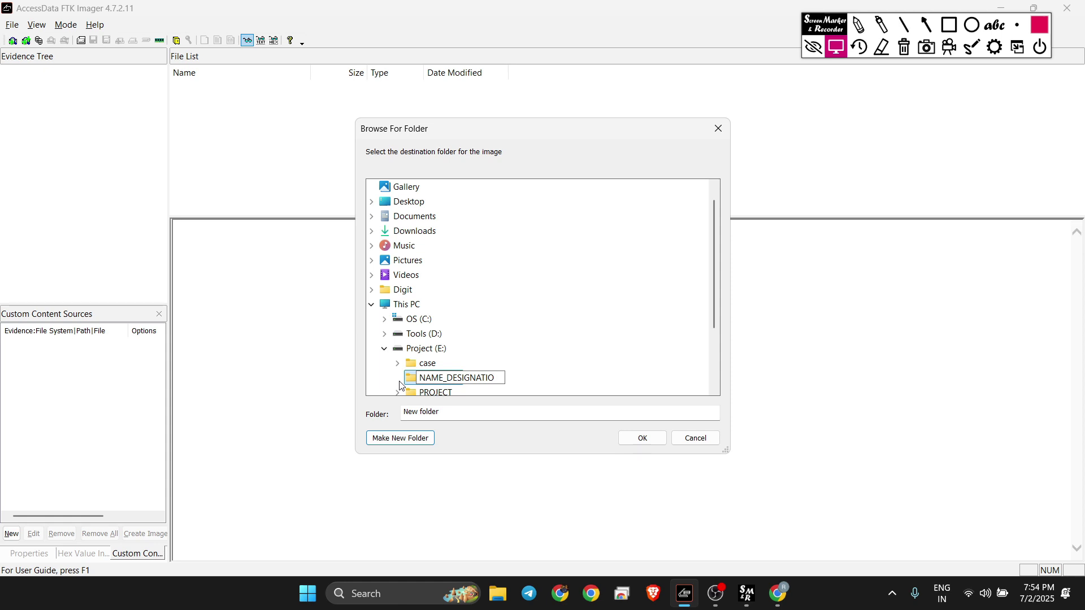
type("N")
key("BackSpace")
type("N")
key("Return")
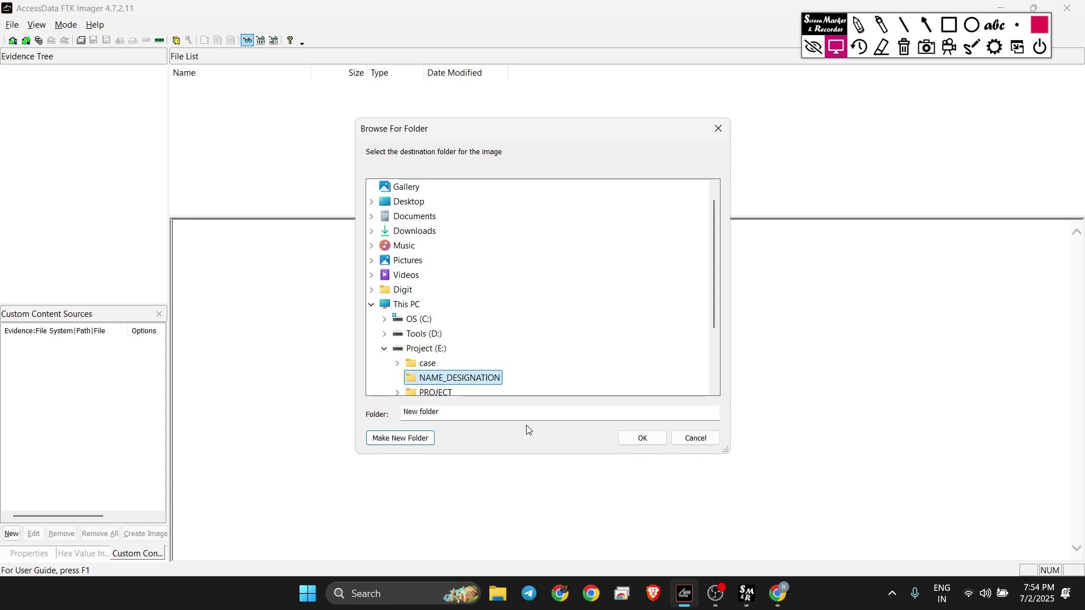
Step: Set folder E:\NAME_DESIGNATION, image filename AME_DESIGNATION and fragment size 4096 MB
left_click(641, 438)
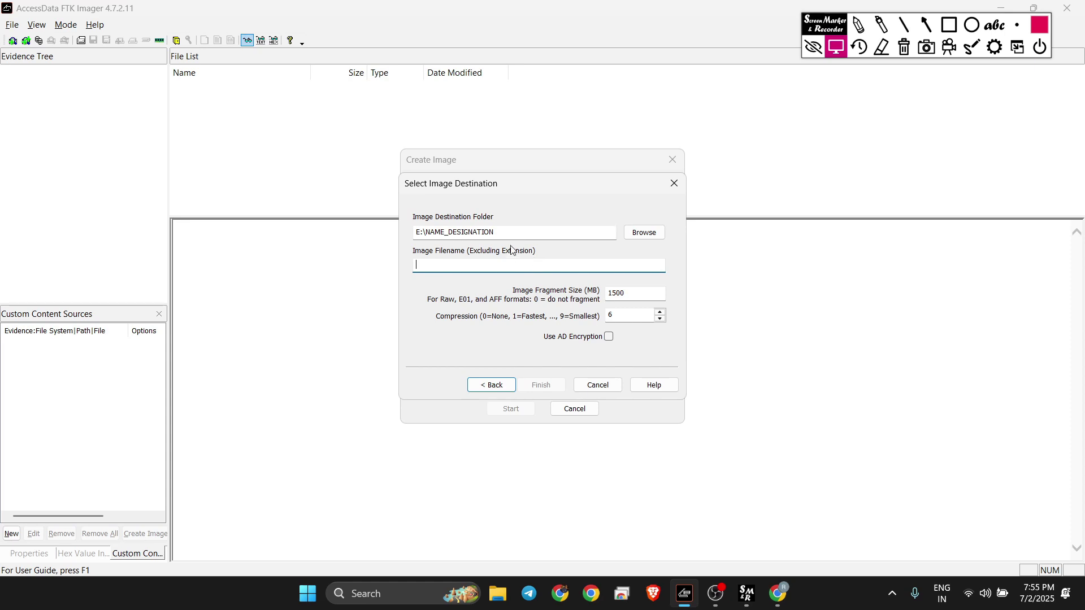
left_click_drag(503, 233, 429, 236)
key("ctrl+c")
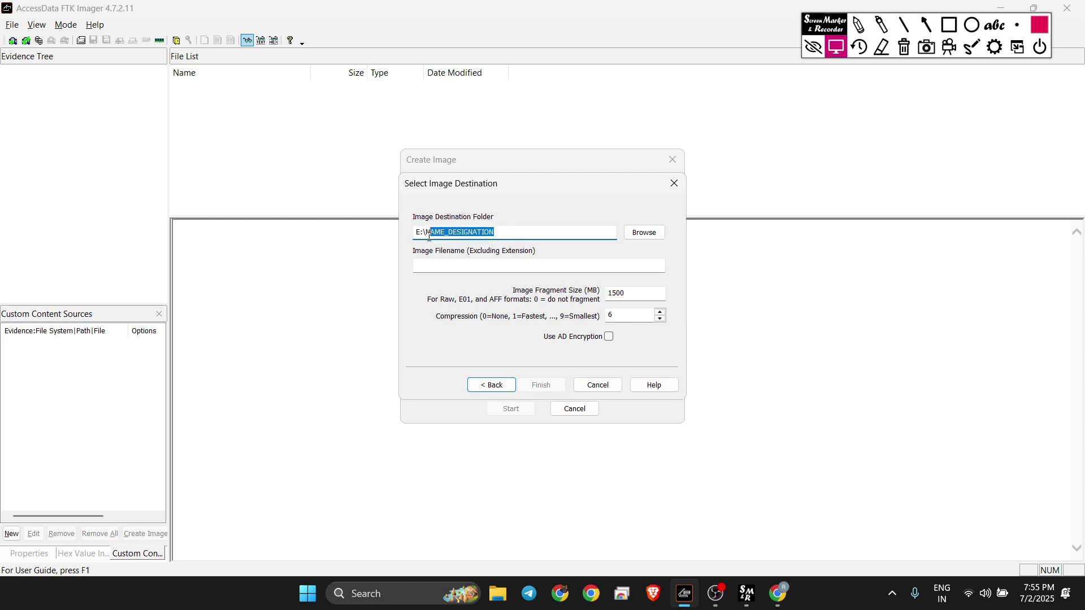
left_click(436, 272)
key("ctrl+v")
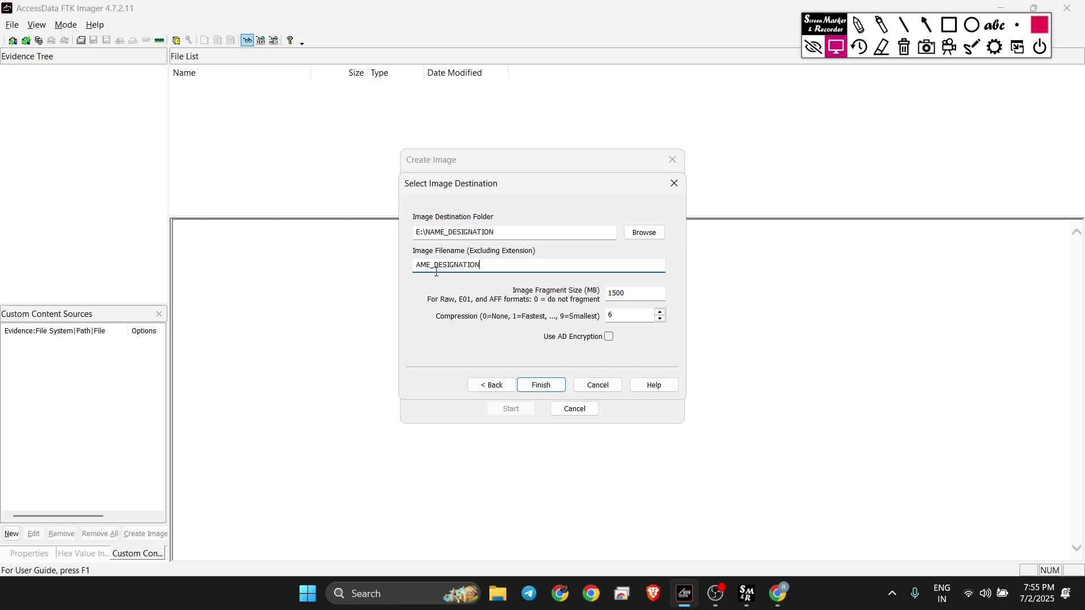
left_click_drag(633, 298, 595, 302)
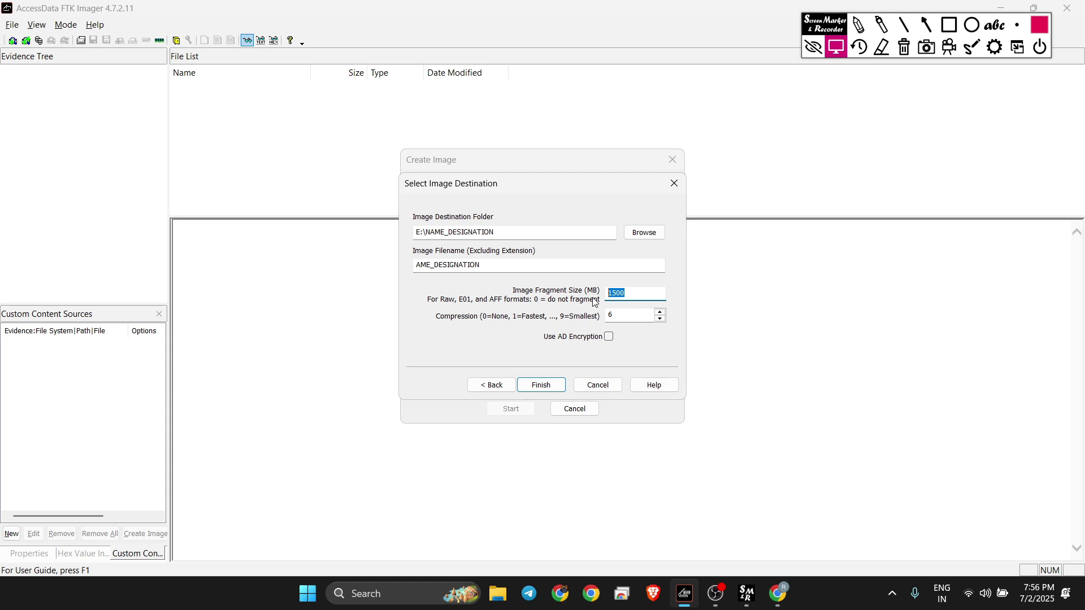
type("4096")
Step: Cancel the AD encryption password prompt, untick encryption, and add the unencrypted E01 destination
left_click(609, 337)
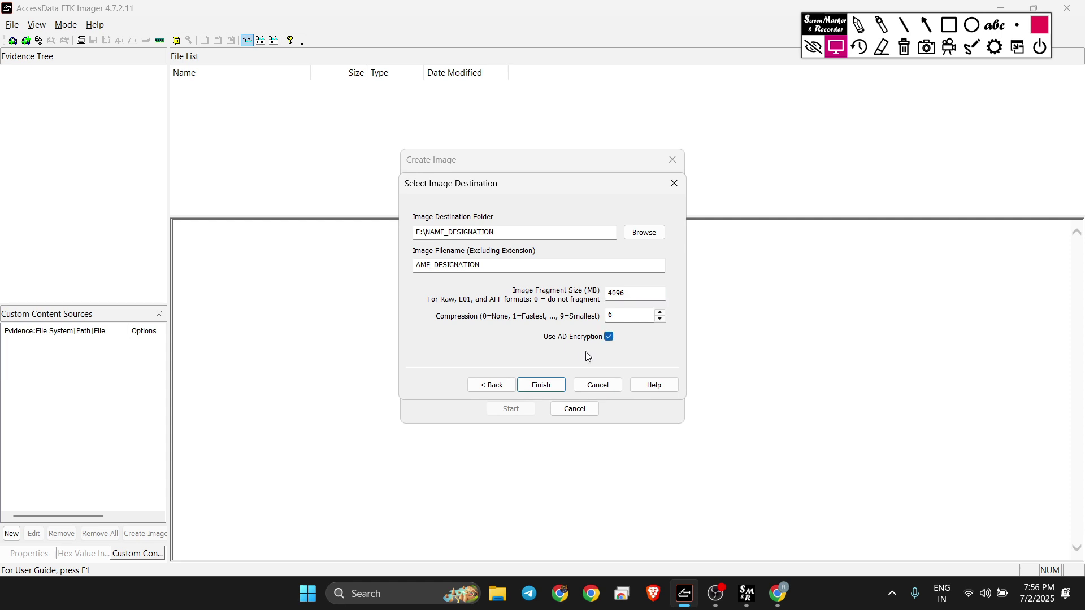
left_click(553, 384)
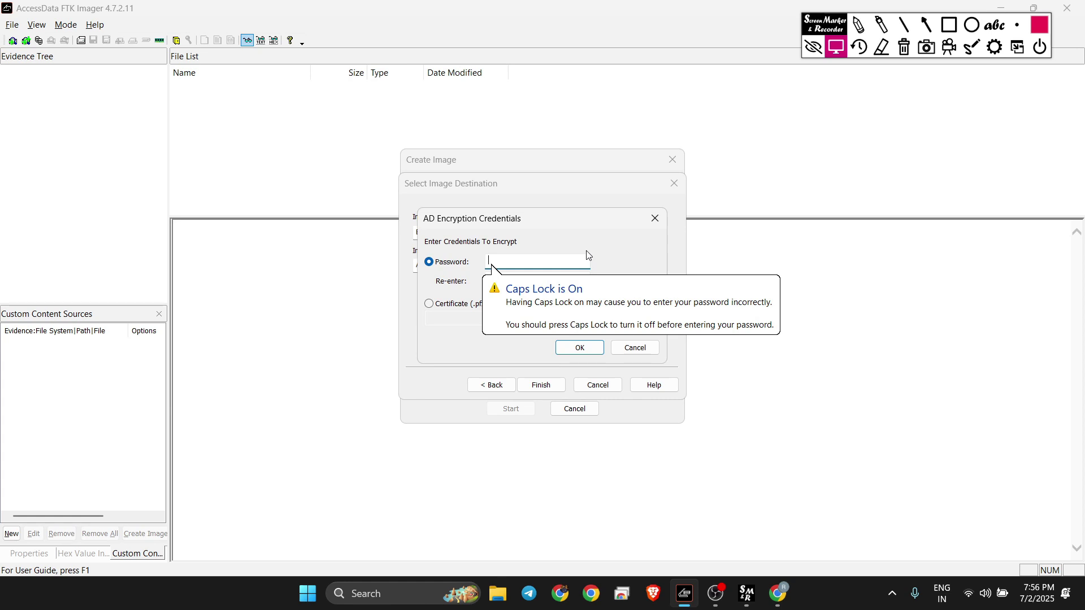
left_click(654, 214)
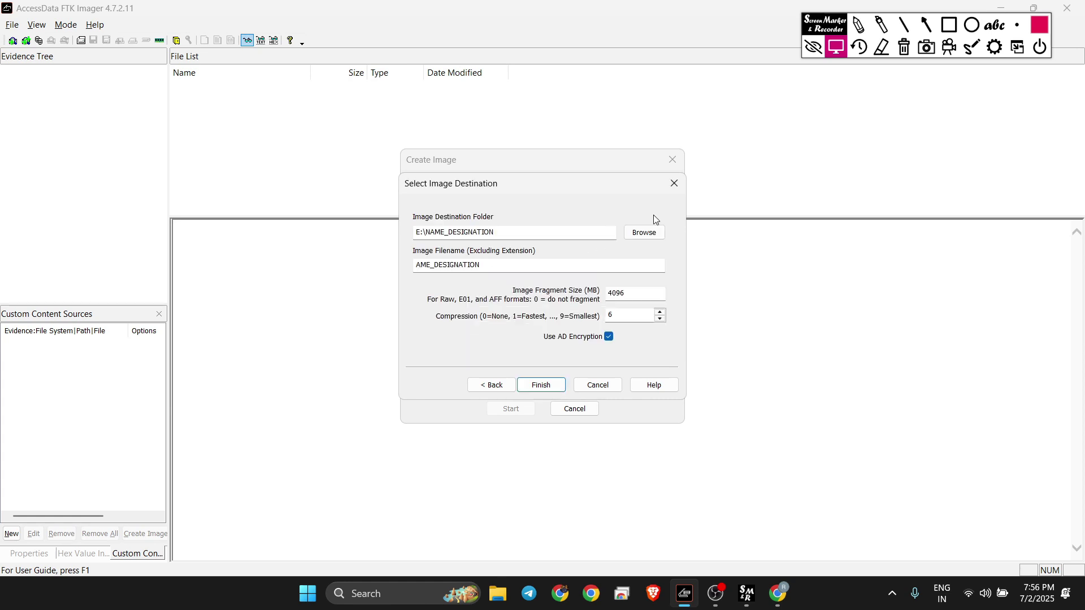
left_click(607, 339)
left_click(546, 388)
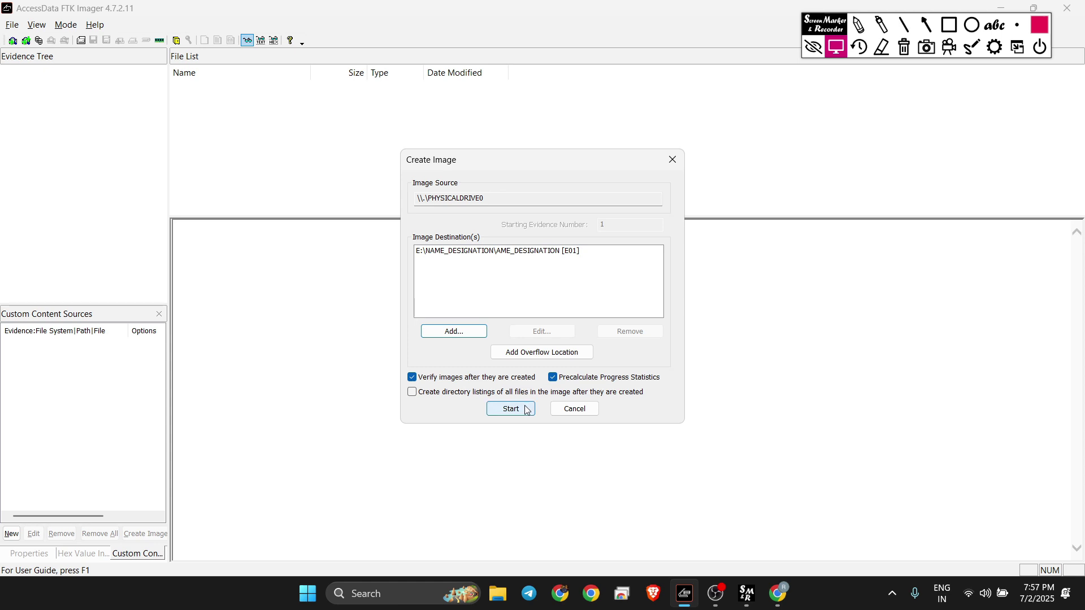
Step: Start creating the E01 image of PHYSICALDRIVE0 and note the elapsed imaging time
left_click(526, 410)
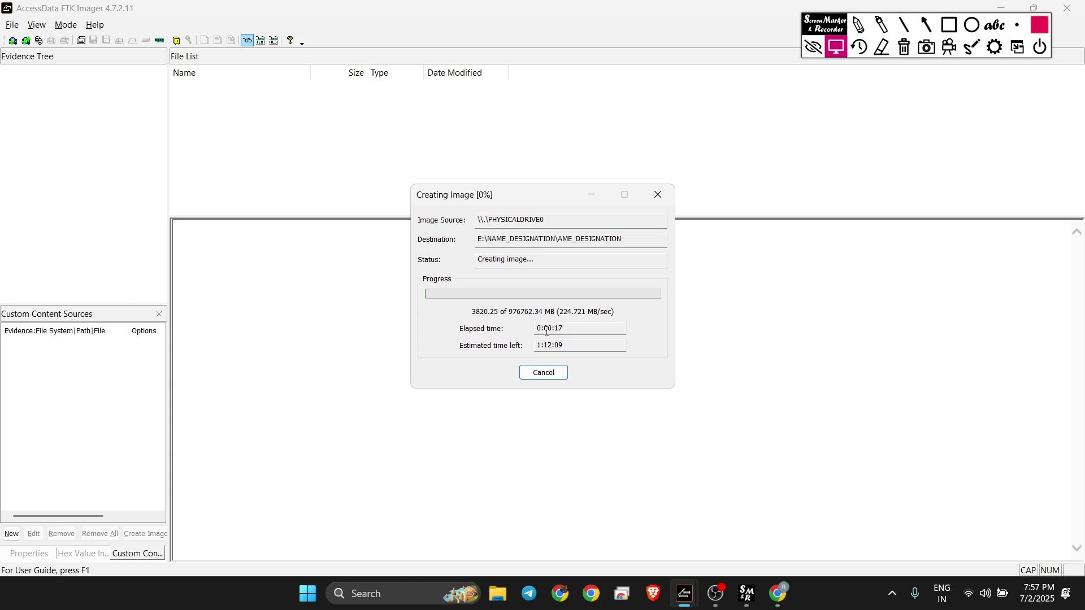
left_click_drag(544, 329, 579, 345)
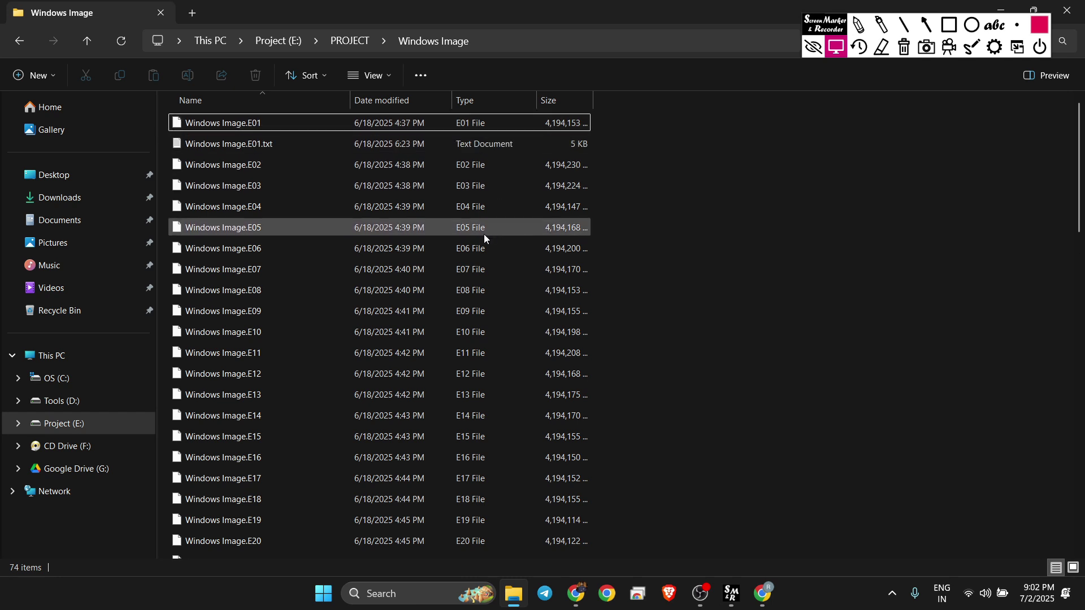
scroll(485, 234, "down", 3)
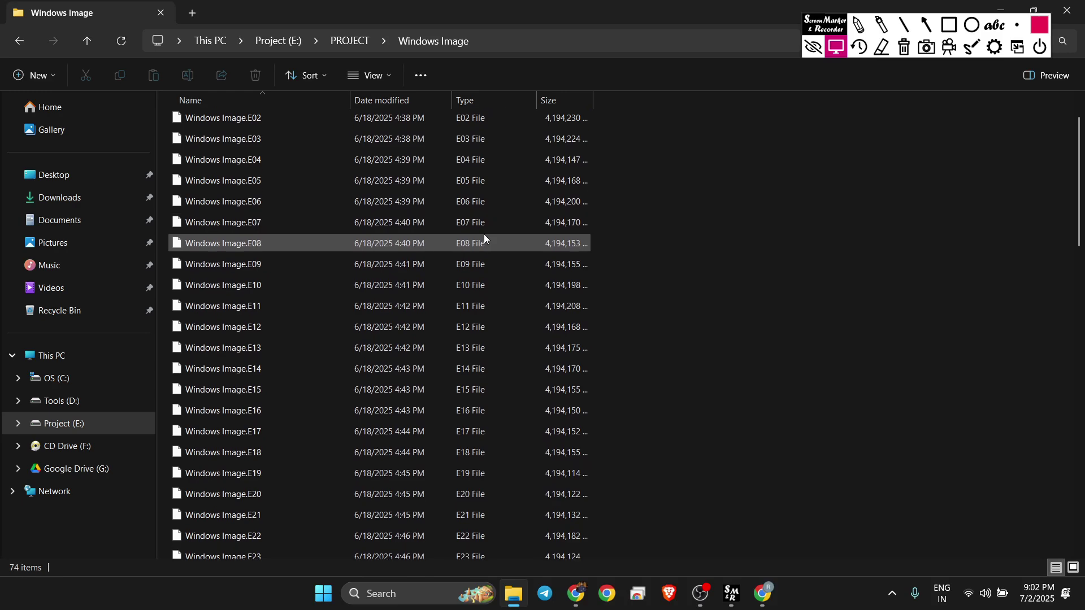
scroll(484, 234, "down", 15)
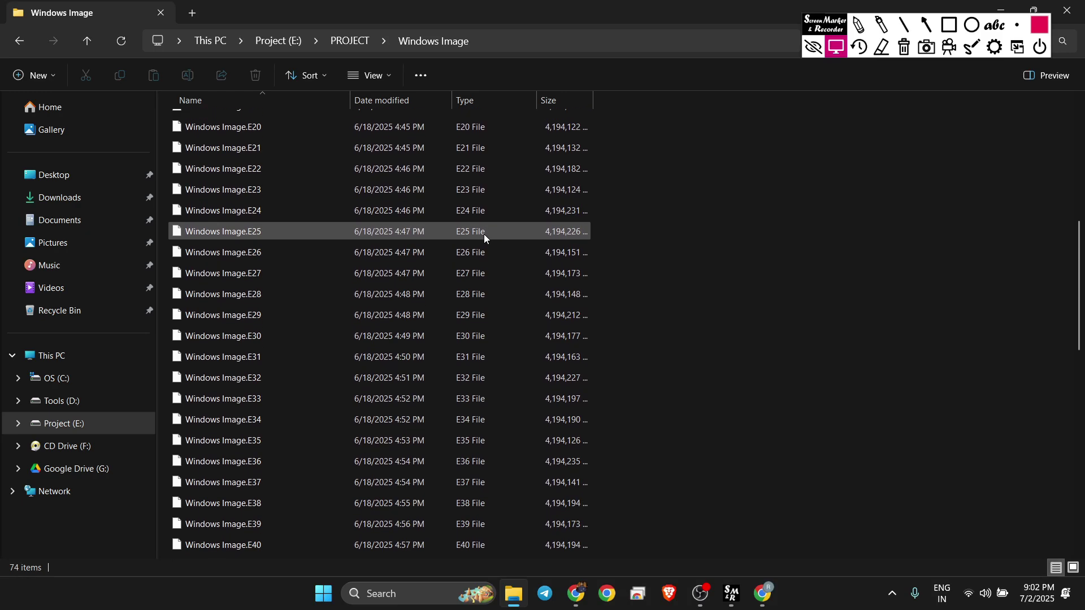
scroll(484, 234, "down", 3)
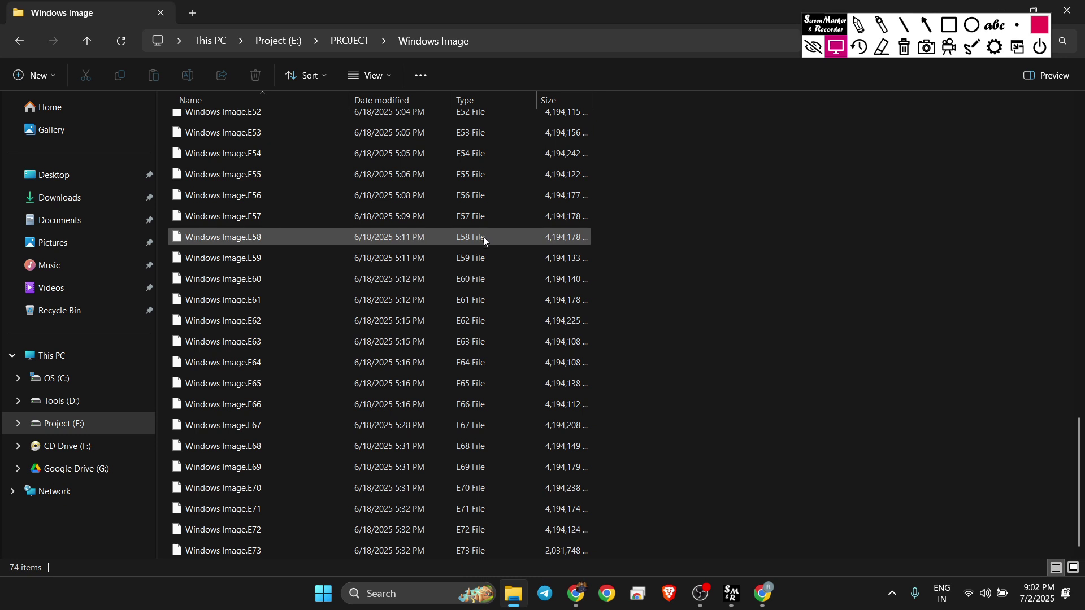
scroll(514, 227, "up", 7)
scroll(514, 227, "up", 13)
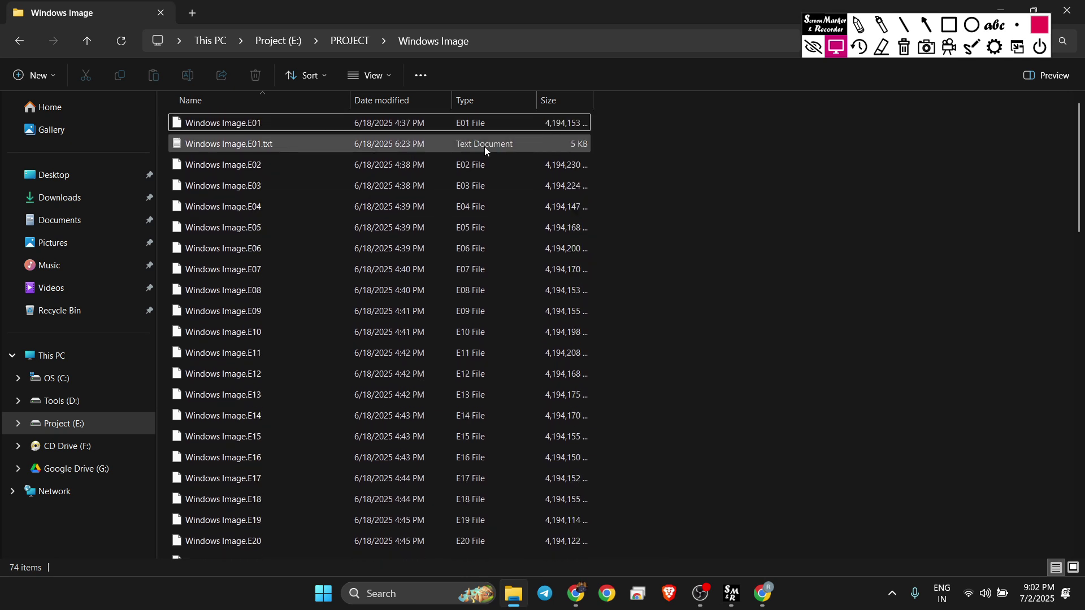
Step: Open Windows Image.E01.txt and review the creating program, case number, evidence number, examiner and notes
double_click(389, 142)
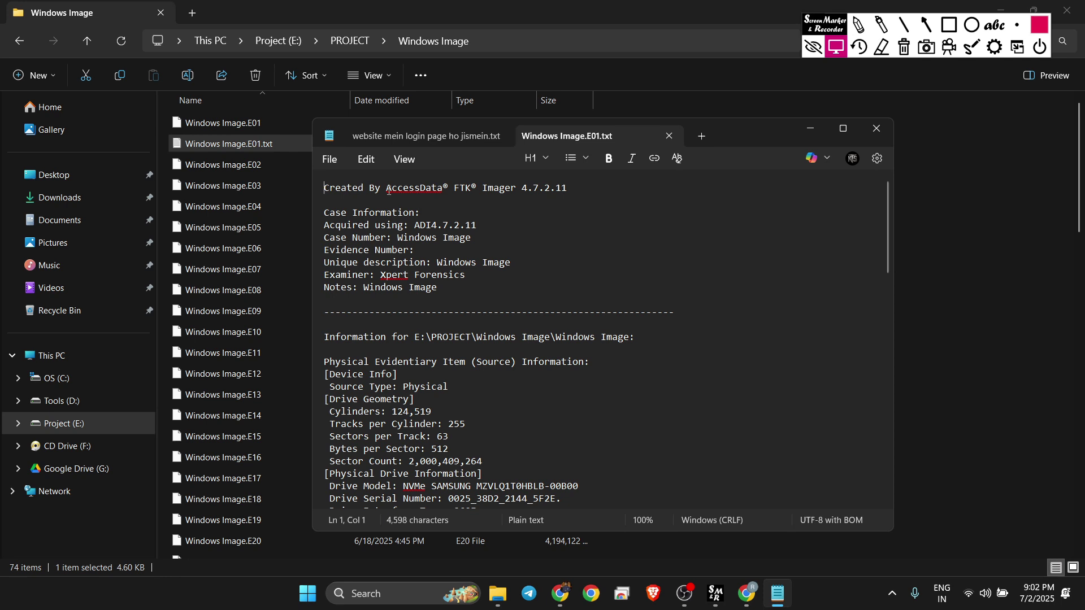
left_click_drag(389, 190, 455, 199)
left_click_drag(581, 197, 583, 190)
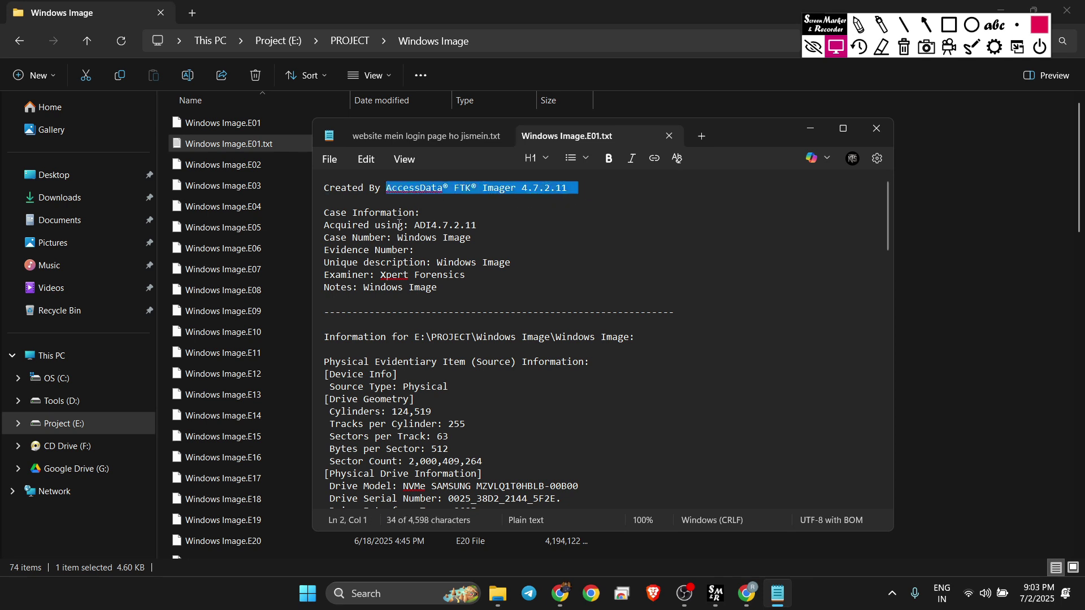
left_click_drag(388, 237, 468, 247)
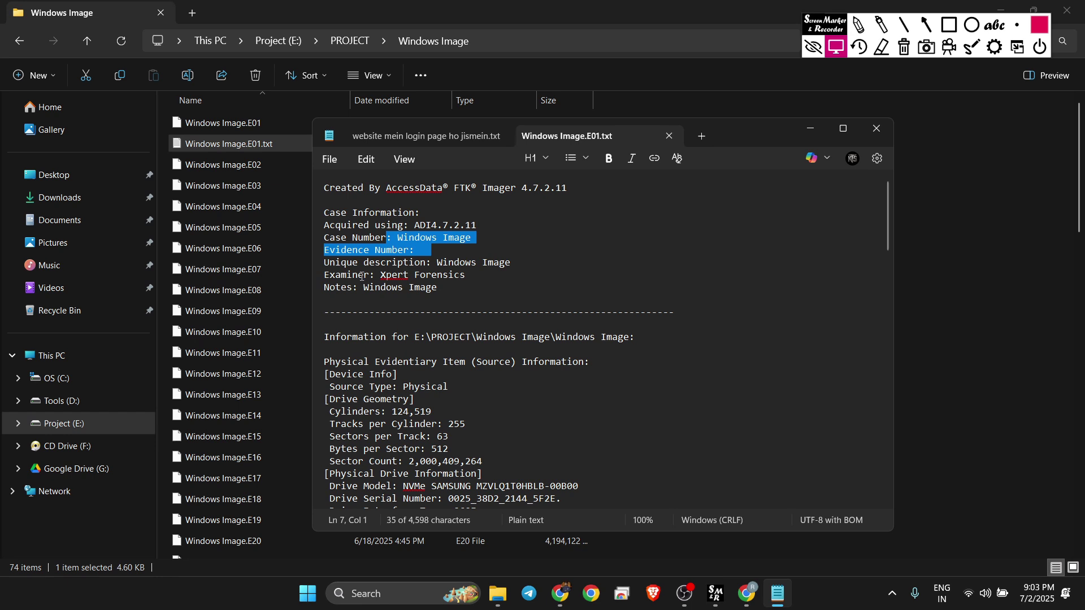
left_click_drag(359, 275, 469, 277)
left_click_drag(366, 288, 470, 298)
Step: Review the drive model, serial number, interface, 976762 MB source size and sector count
scroll(448, 366, "down", 5)
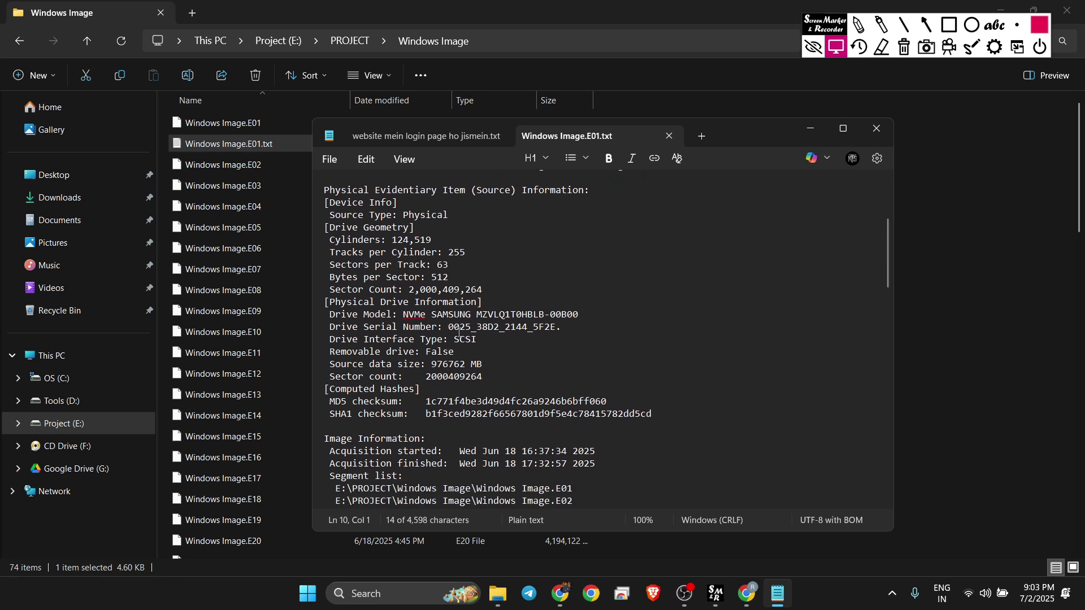
left_click_drag(404, 314, 582, 317)
left_click_drag(450, 332, 563, 340)
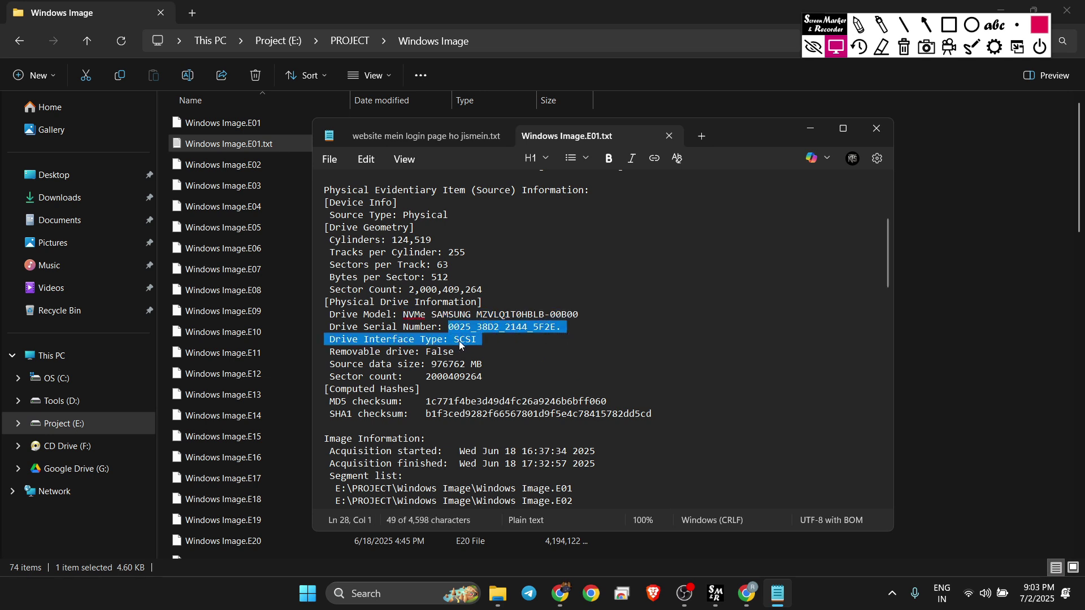
scroll(472, 343, "down", 2)
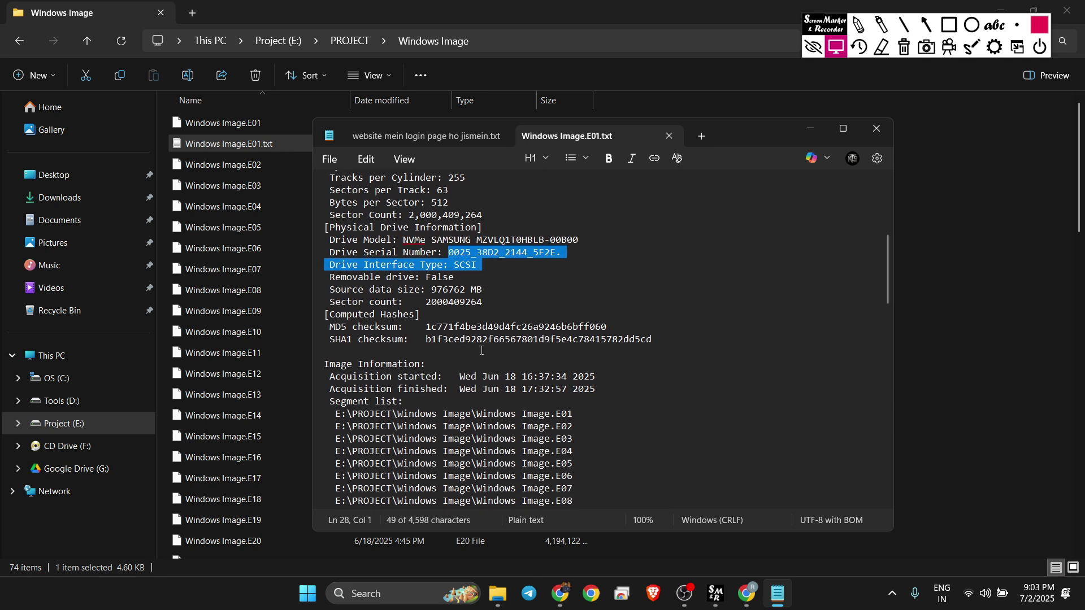
left_click_drag(431, 290, 484, 291)
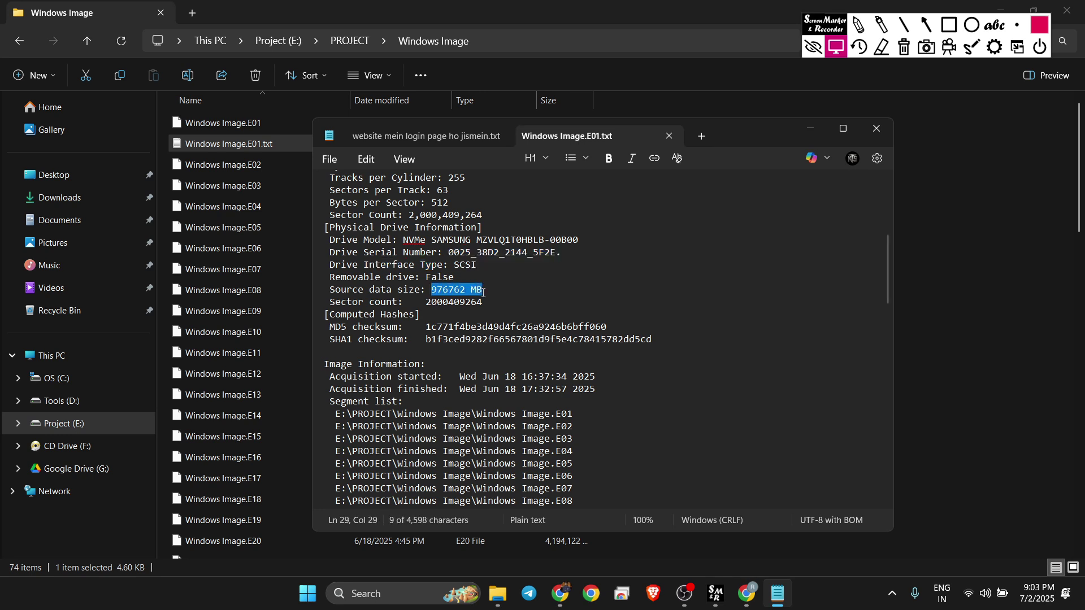
left_click_drag(420, 302, 493, 307)
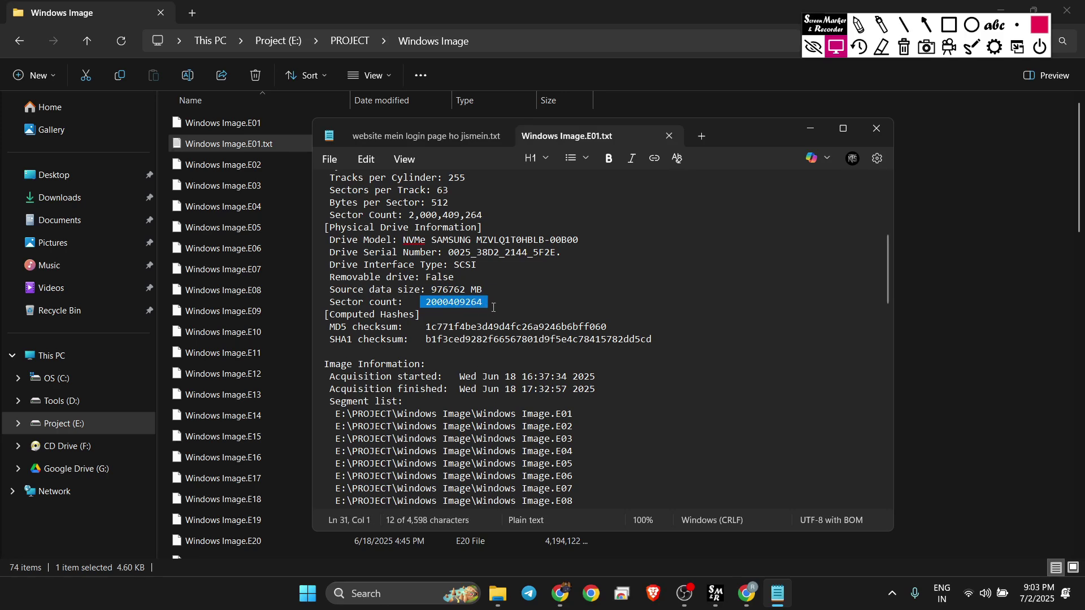
left_click(492, 306)
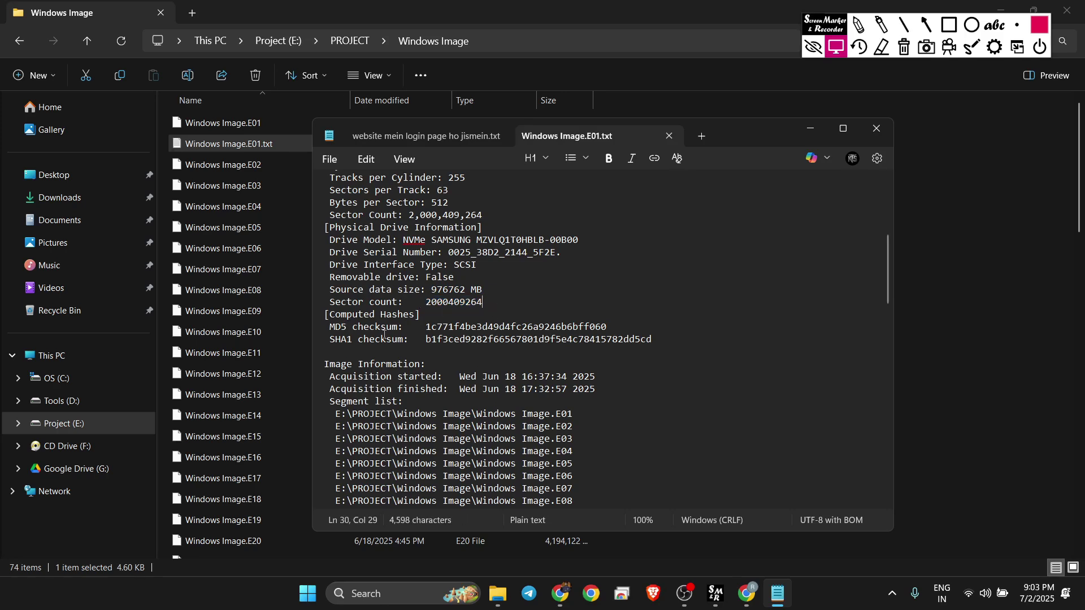
Step: Review the MD5 checksum, undoing an accidental text move, then the acquisition start and finish times
left_click_drag(423, 332, 607, 330)
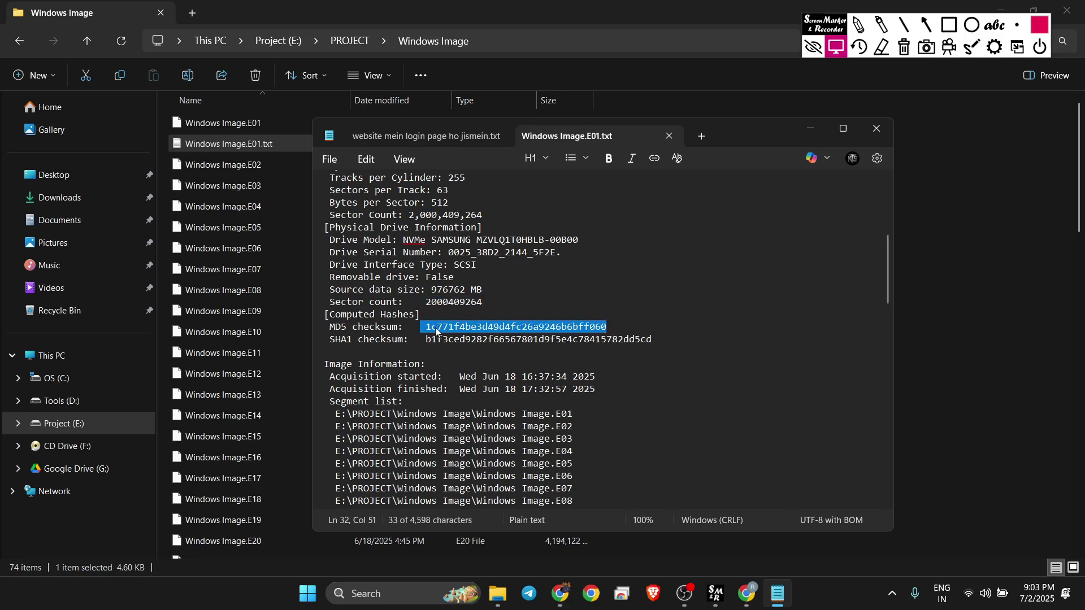
left_click_drag(427, 331, 641, 346)
key("ctrl+z")
left_click_drag(455, 377, 598, 376)
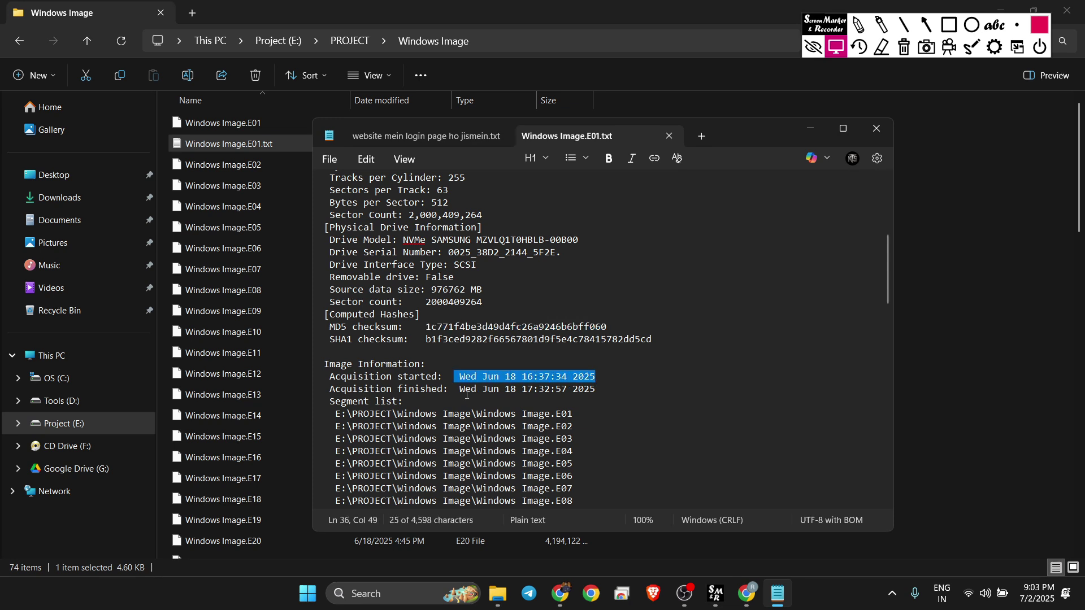
left_click_drag(459, 389, 603, 396)
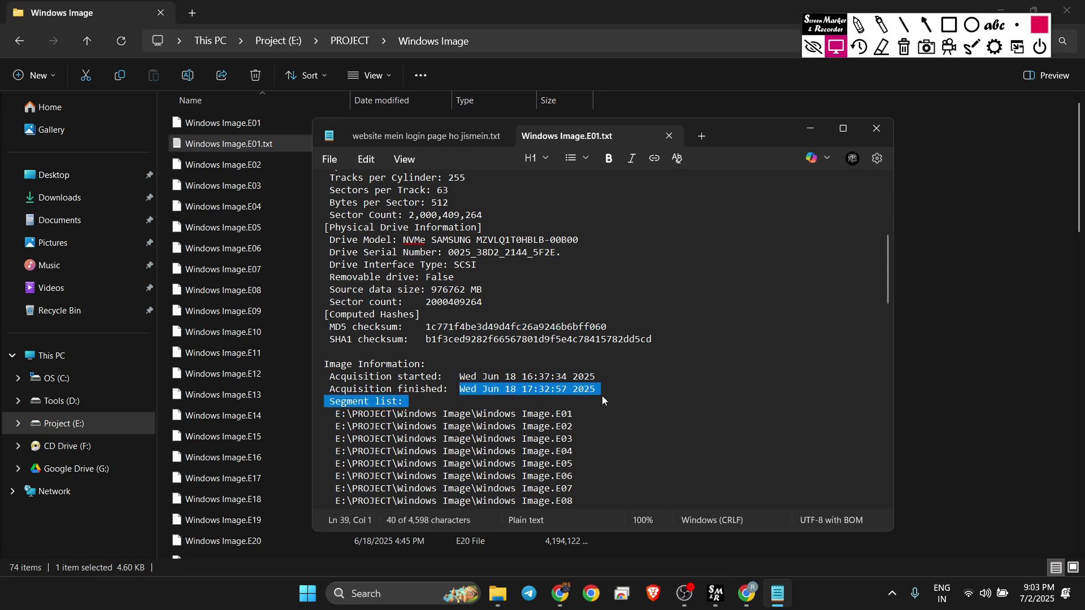
left_click(602, 396)
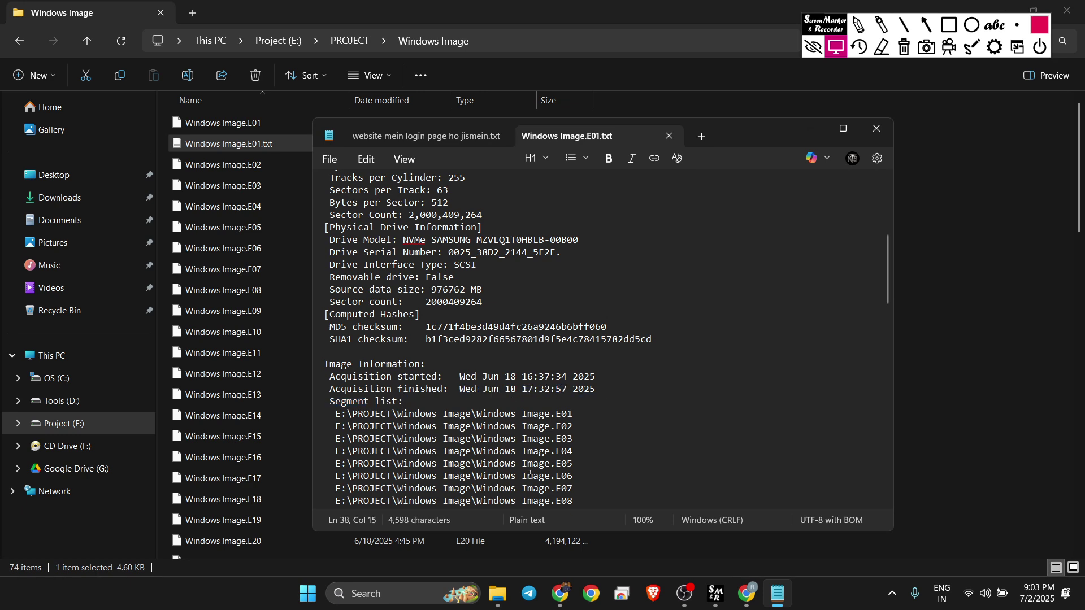
Step: Review the Image Verification Results heading and its verification start and finish times
scroll(530, 476, "down", 20)
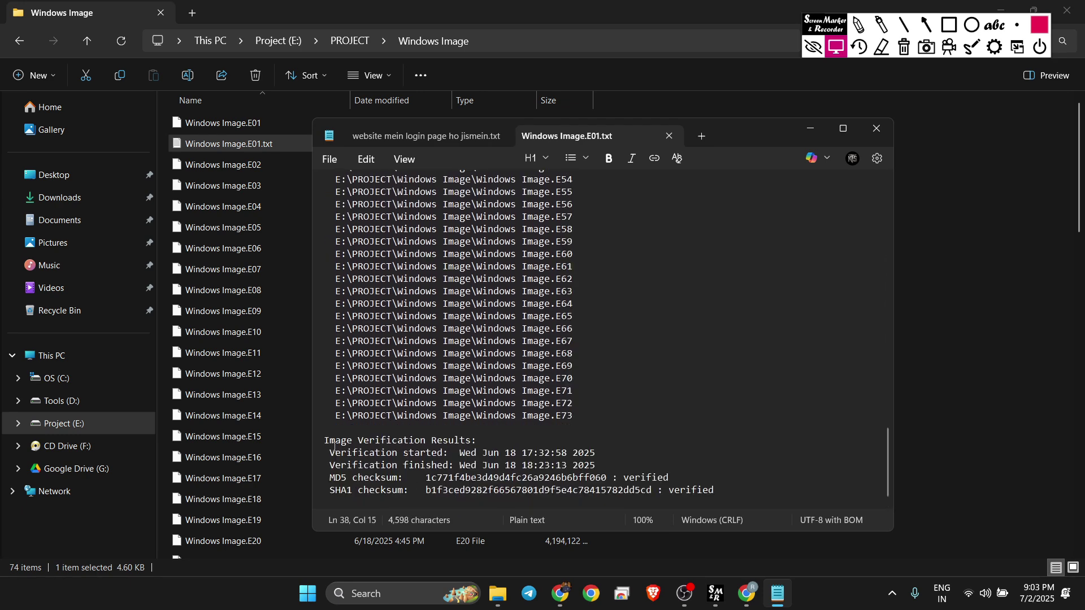
left_click_drag(324, 440, 479, 443)
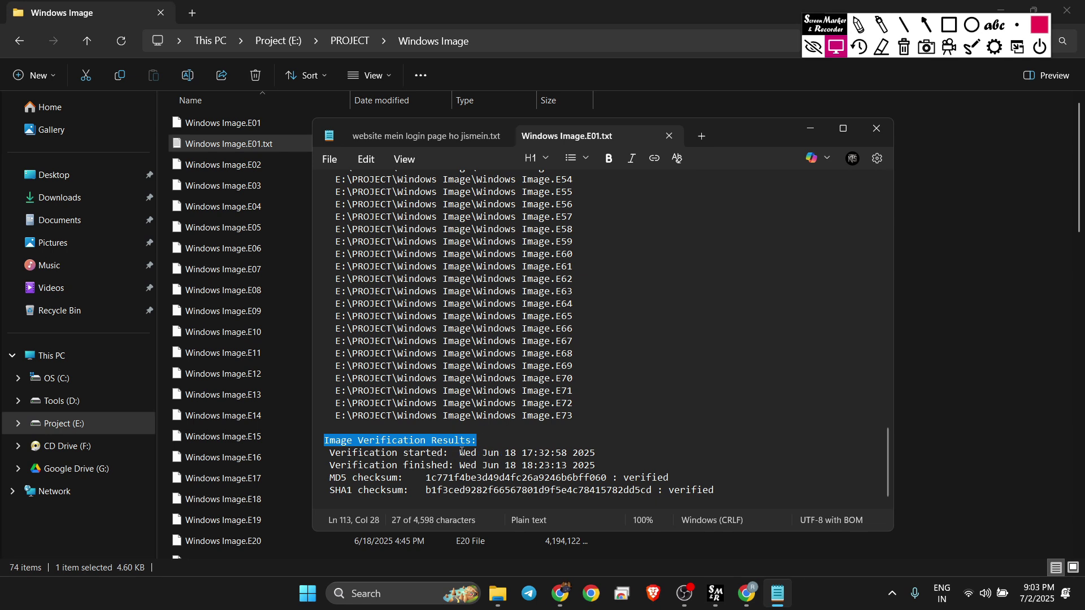
left_click_drag(461, 453, 599, 466)
left_click(599, 466)
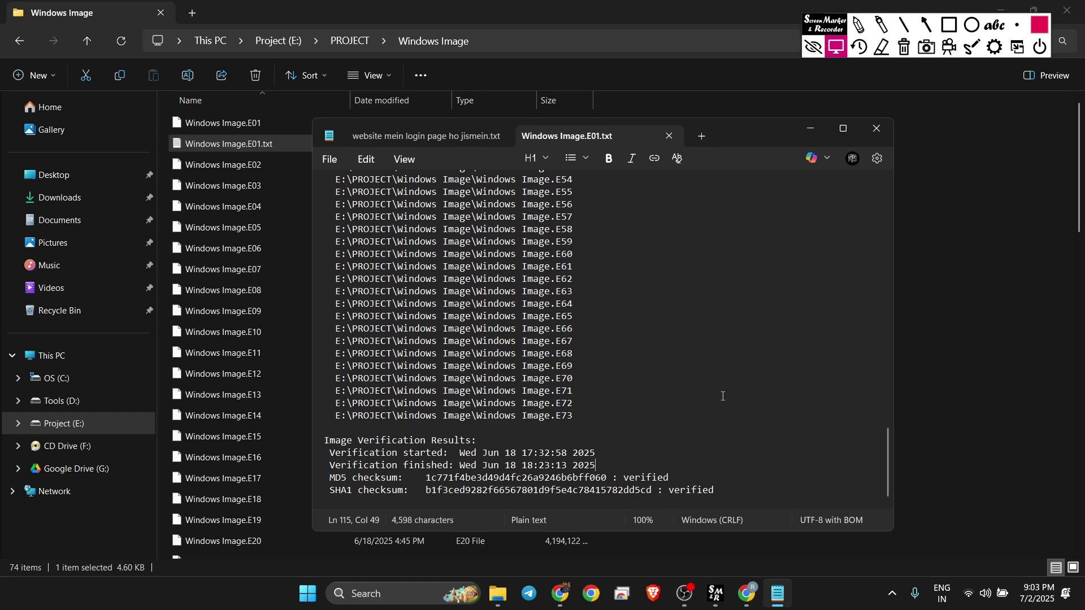
Step: Check the verified MD5 and SHA1 results, then close the log in Notepad
scroll(723, 396, "up", 20)
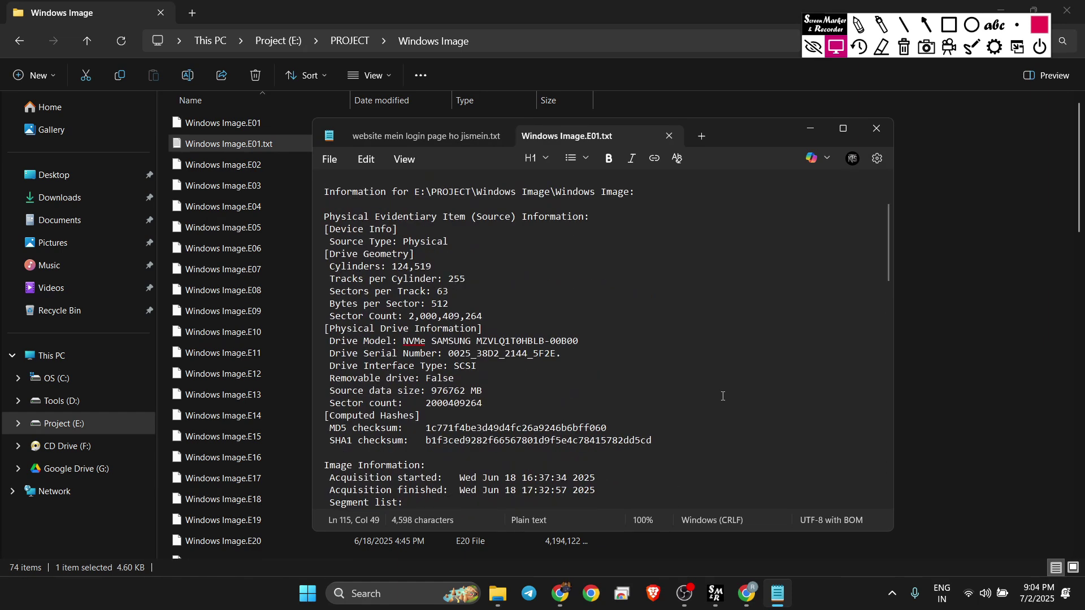
scroll(723, 396, "down", 1)
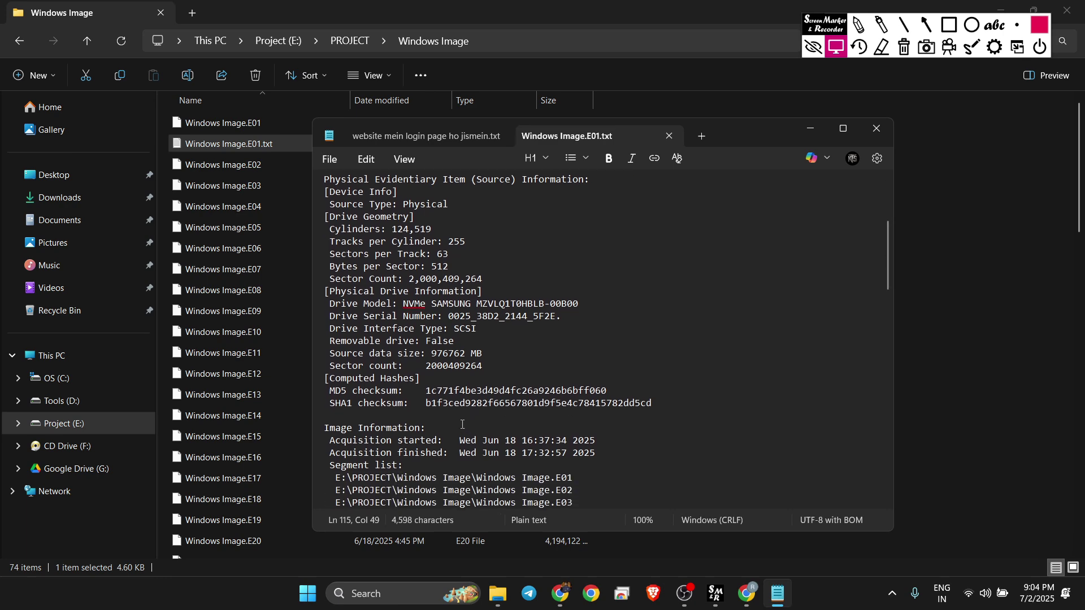
scroll(555, 413, "down", 20)
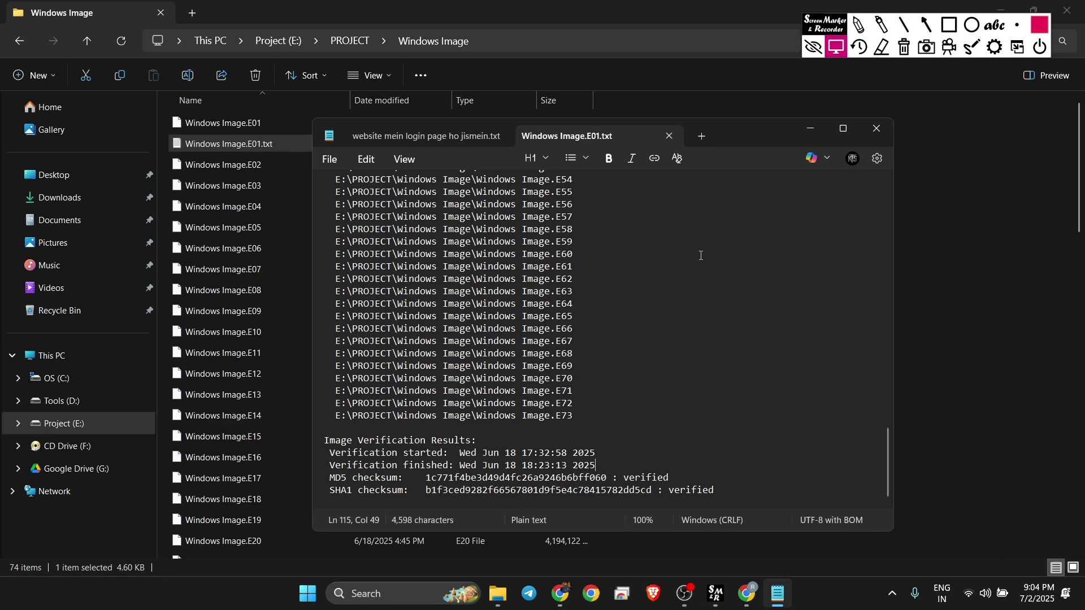
left_click(669, 135)
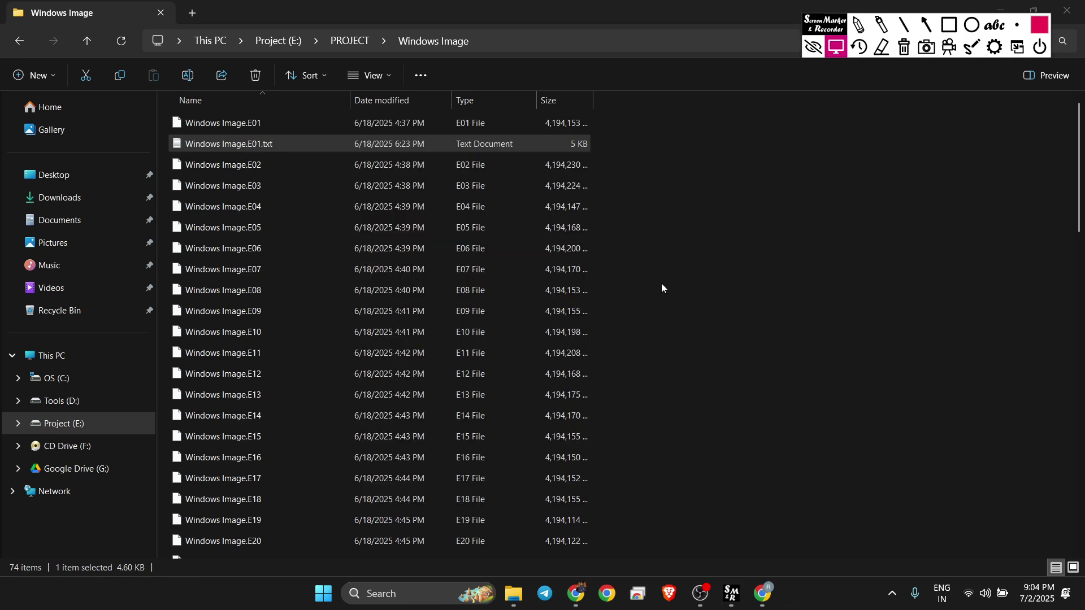